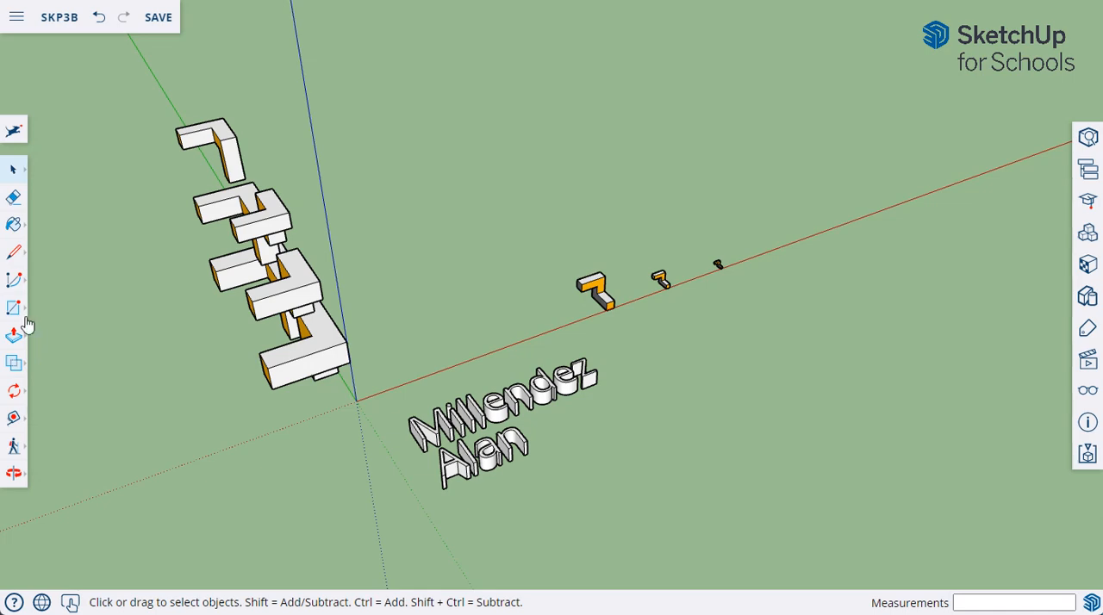
Step: Draw a circle on the ground plane centred on the origin with a 12' radius
click(14, 309)
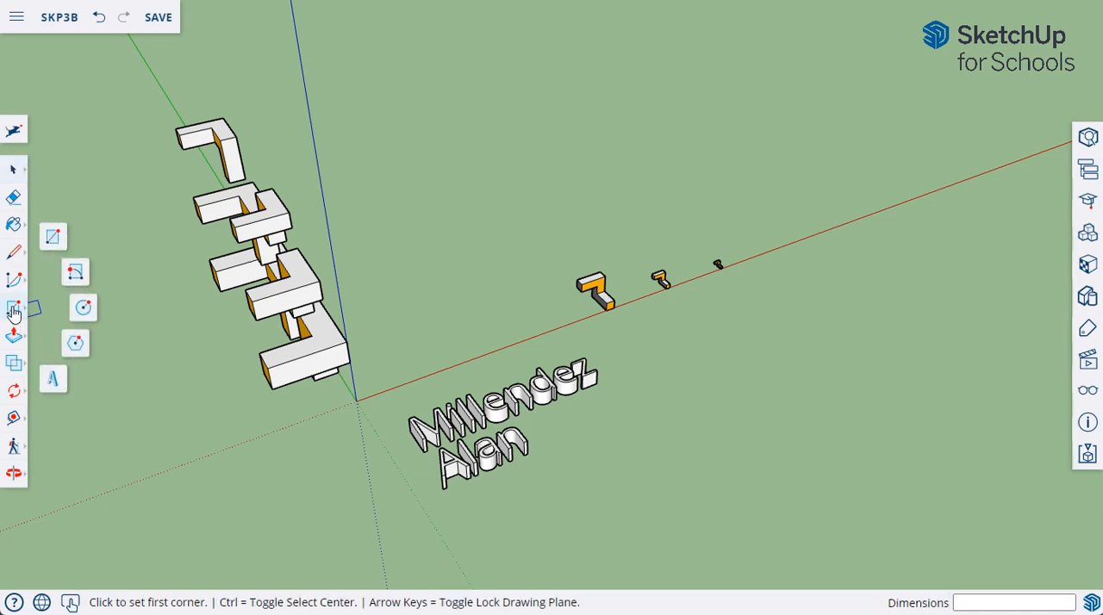
click(84, 308)
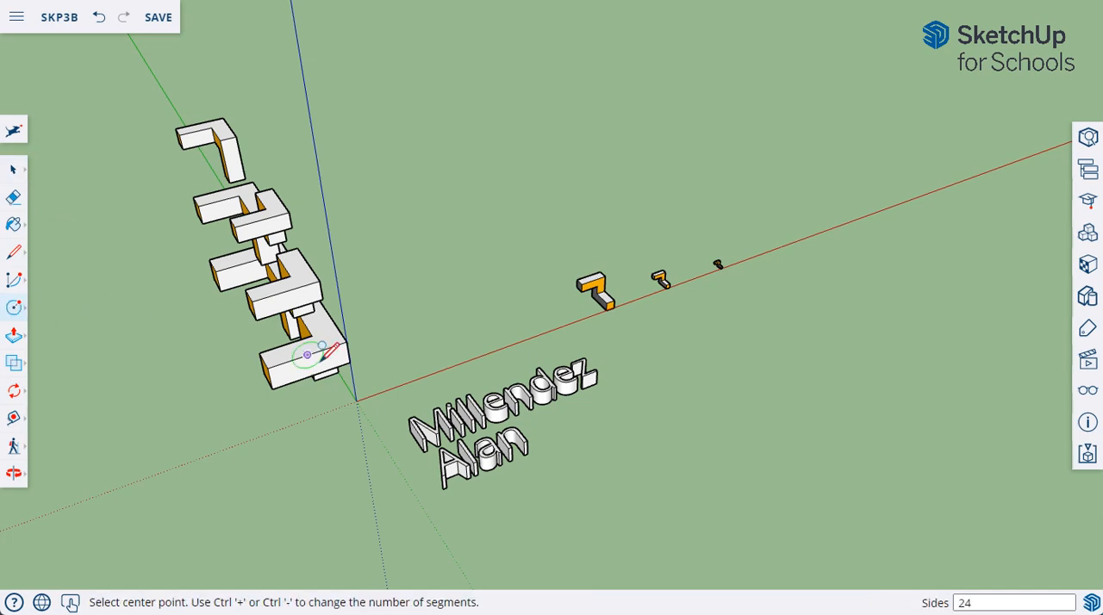
click(356, 402)
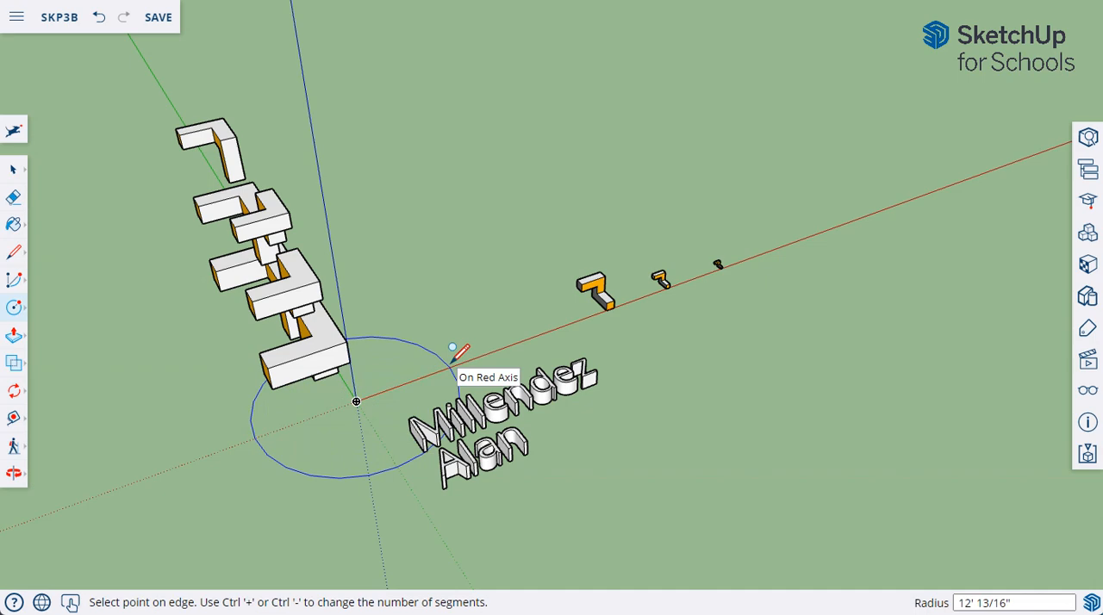
key(Up)
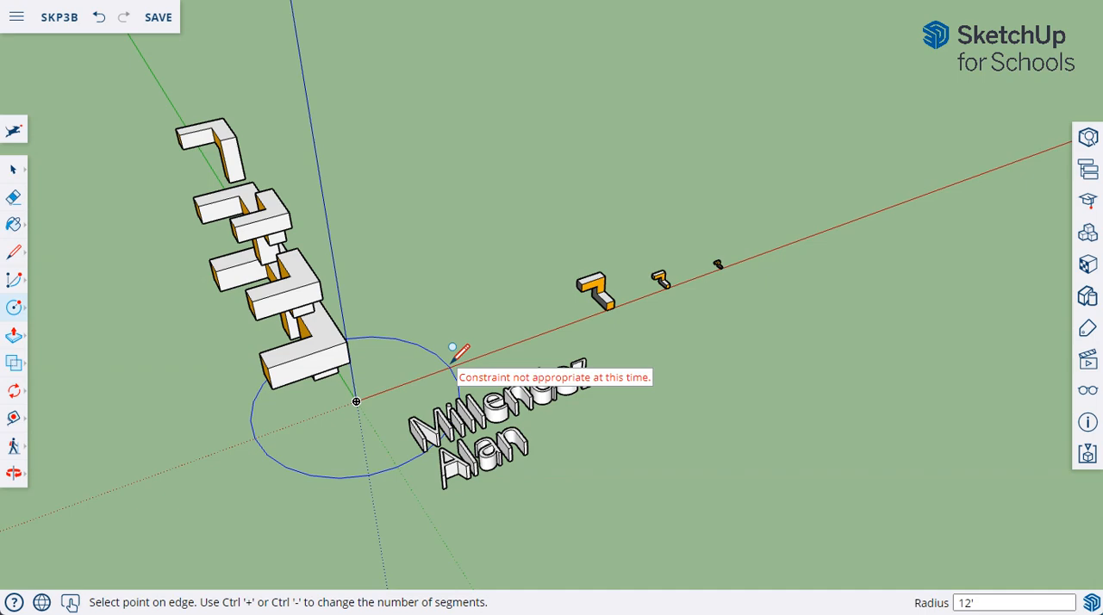
click(450, 361)
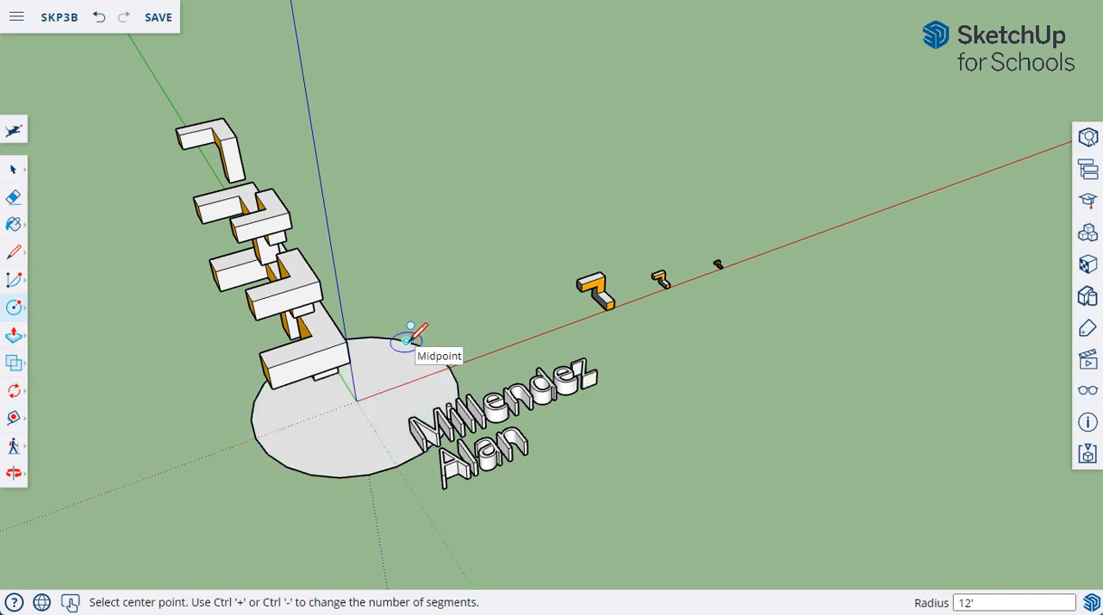
Step: Move the 3D name text 12' away from the origin so it clears the circle
click(13, 172)
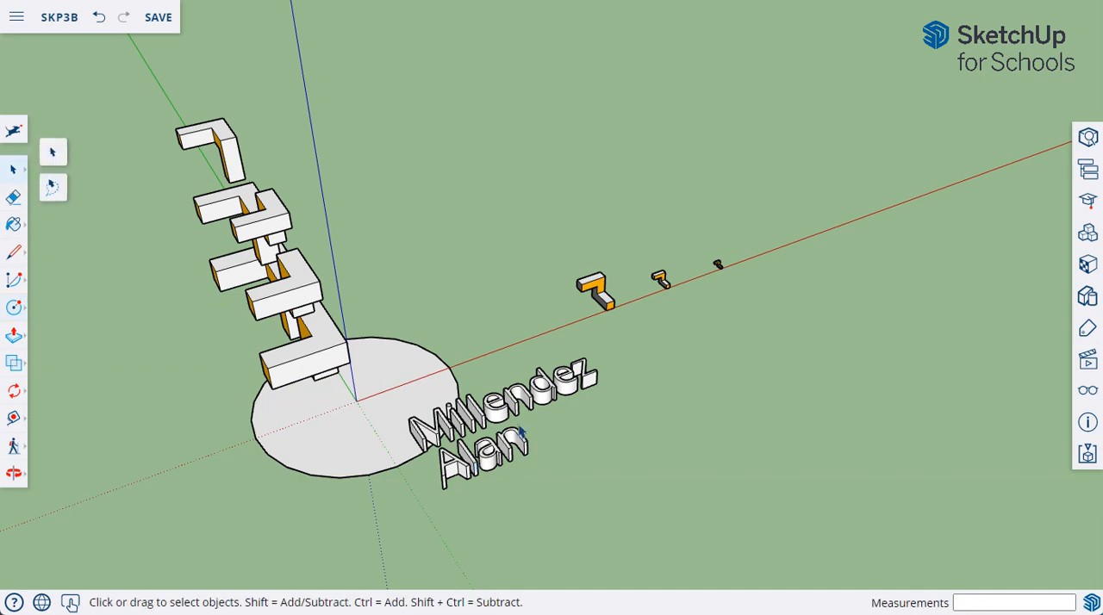
click(474, 426)
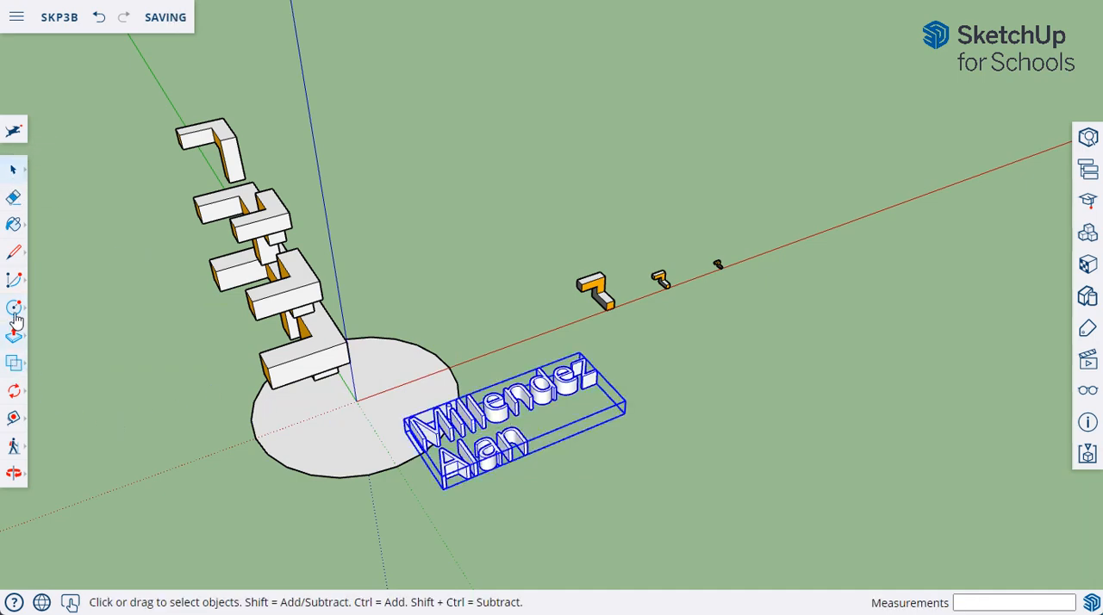
click(13, 395)
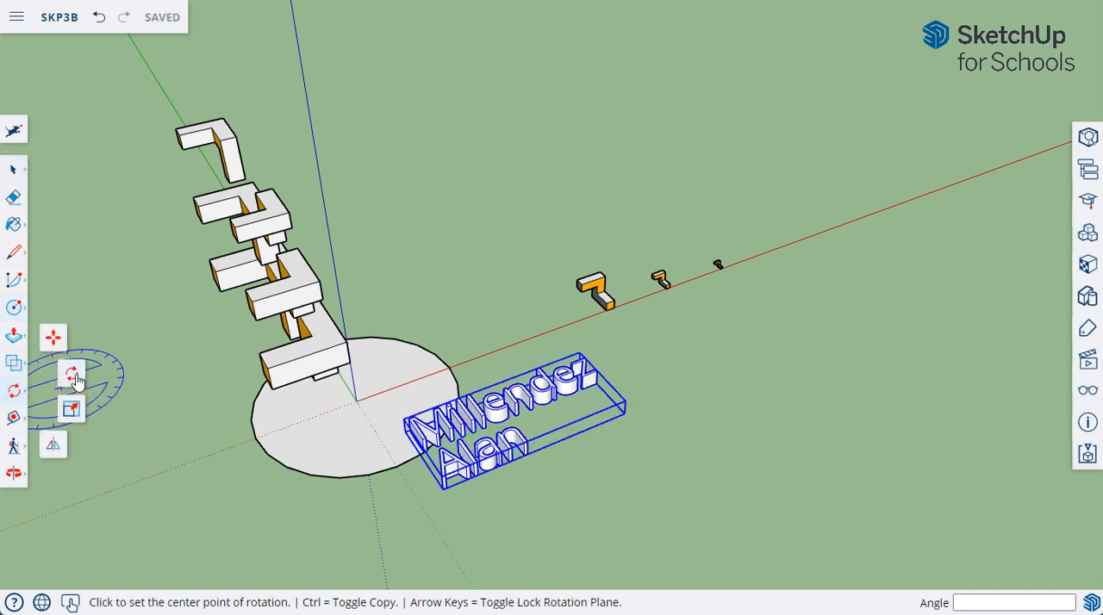
click(55, 337)
click(455, 446)
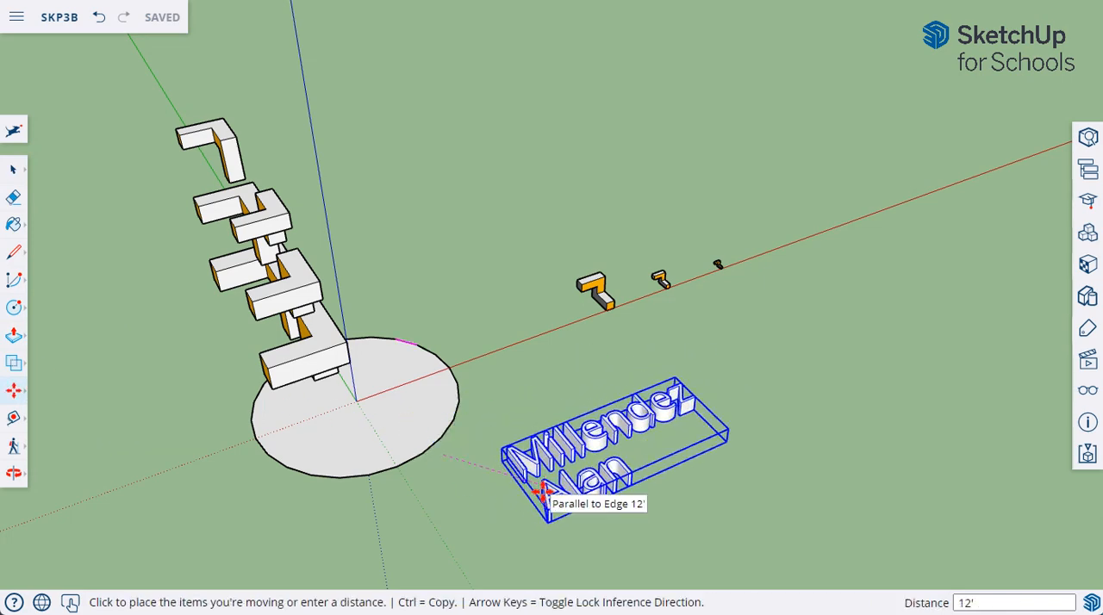
click(537, 488)
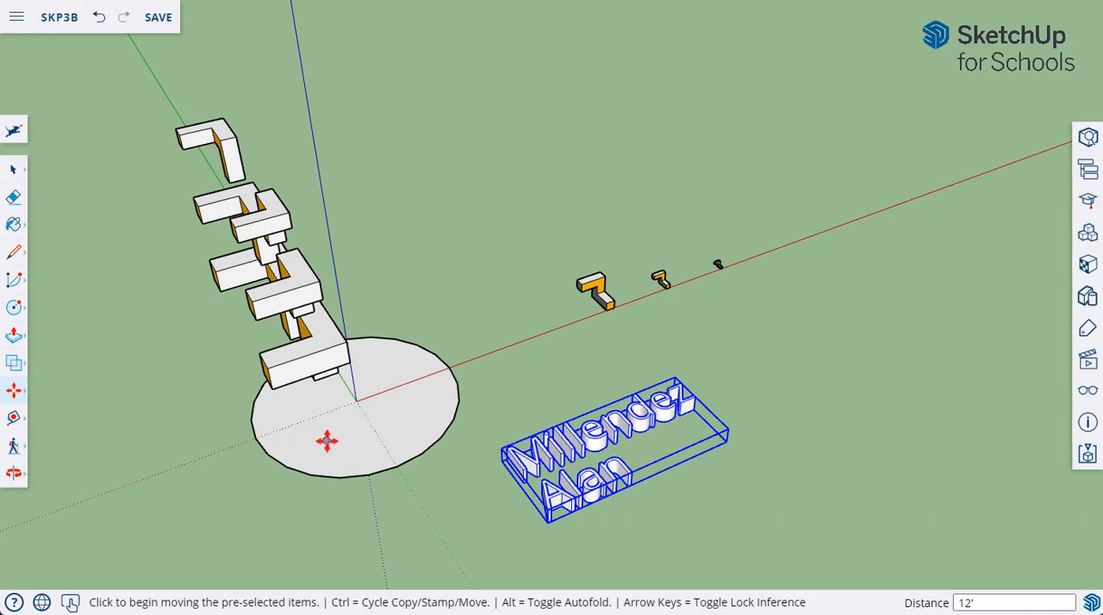
middle_drag(328, 441, 278, 433)
key(alt+Left)
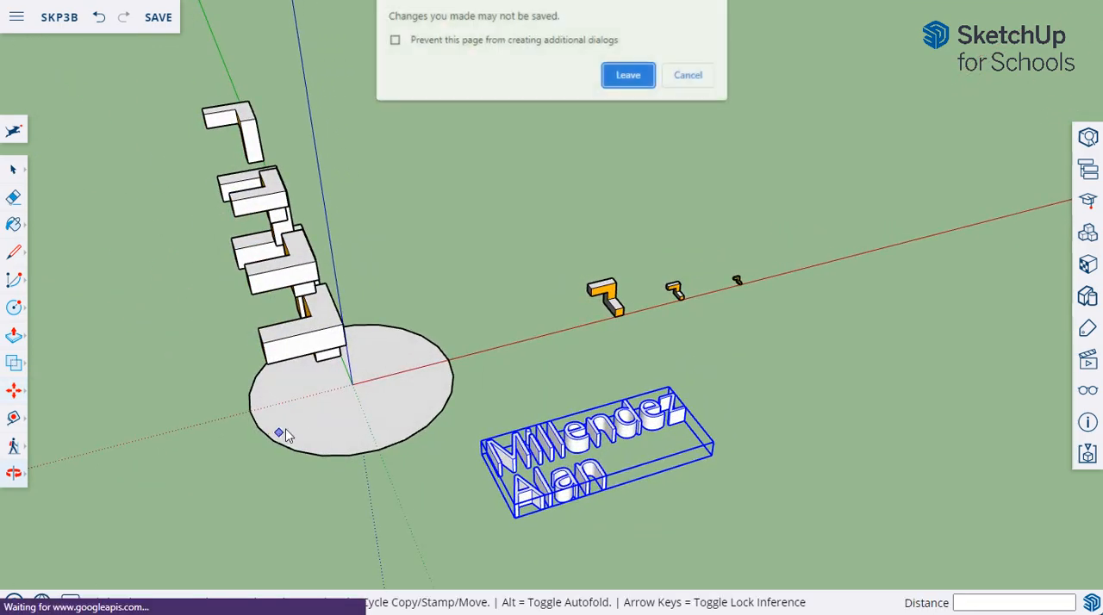
click(689, 77)
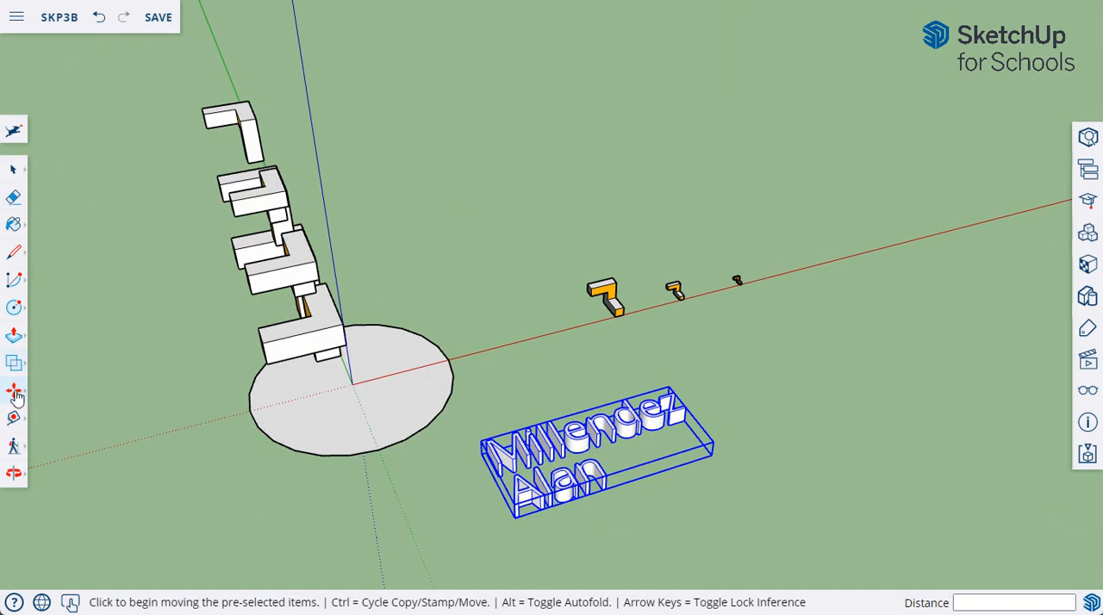
Step: Move the group of stacked L-shaped blocks off the circle, about 26' 9" toward the negative red axis
middle_drag(384, 374, 436, 244)
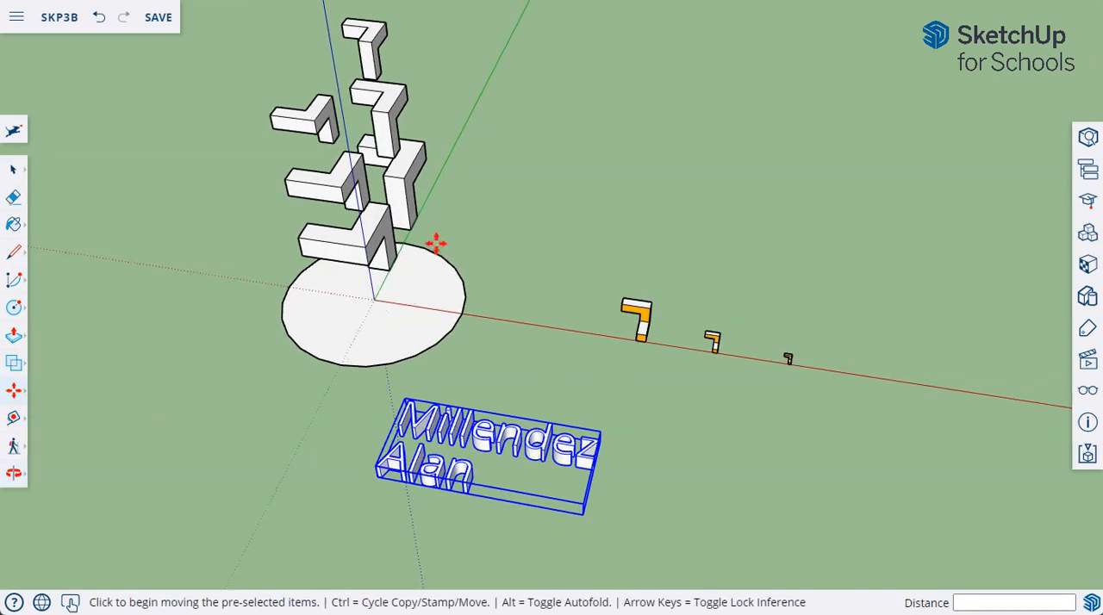
click(16, 173)
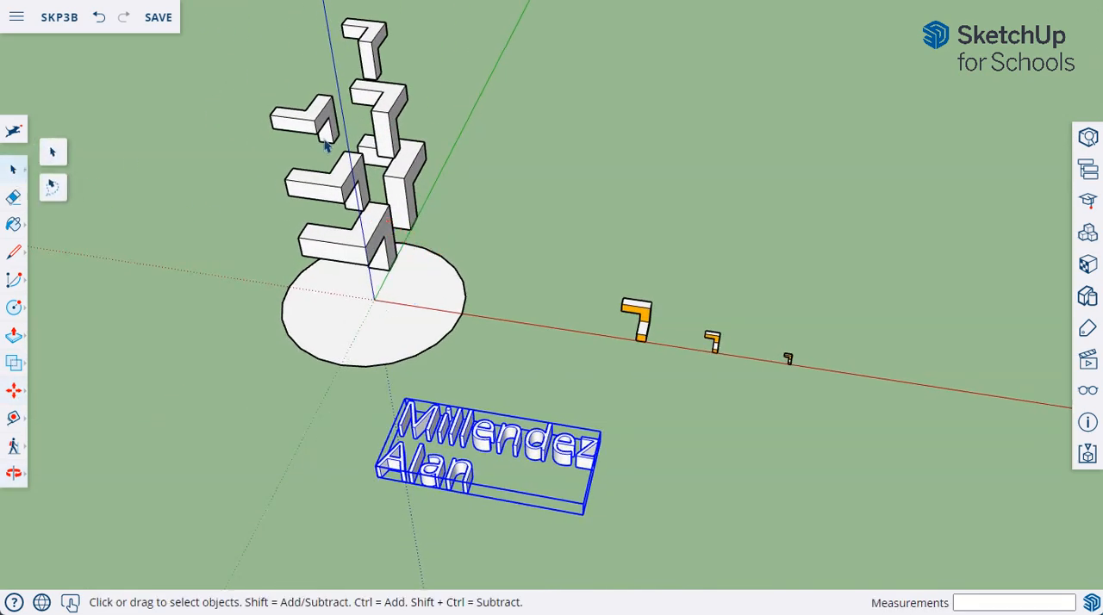
click(312, 129)
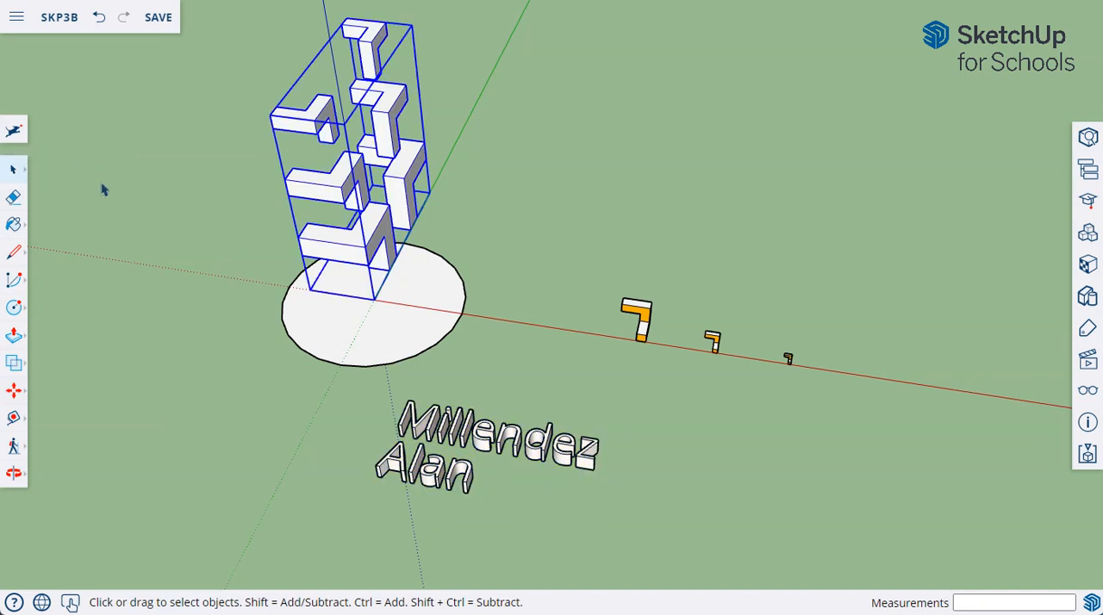
click(15, 393)
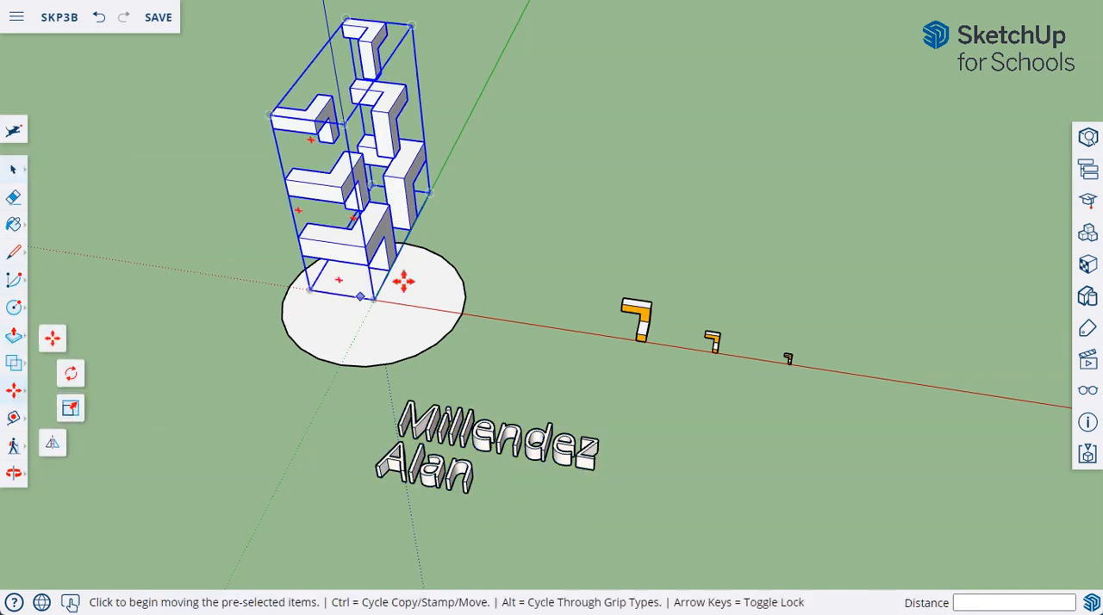
click(410, 231)
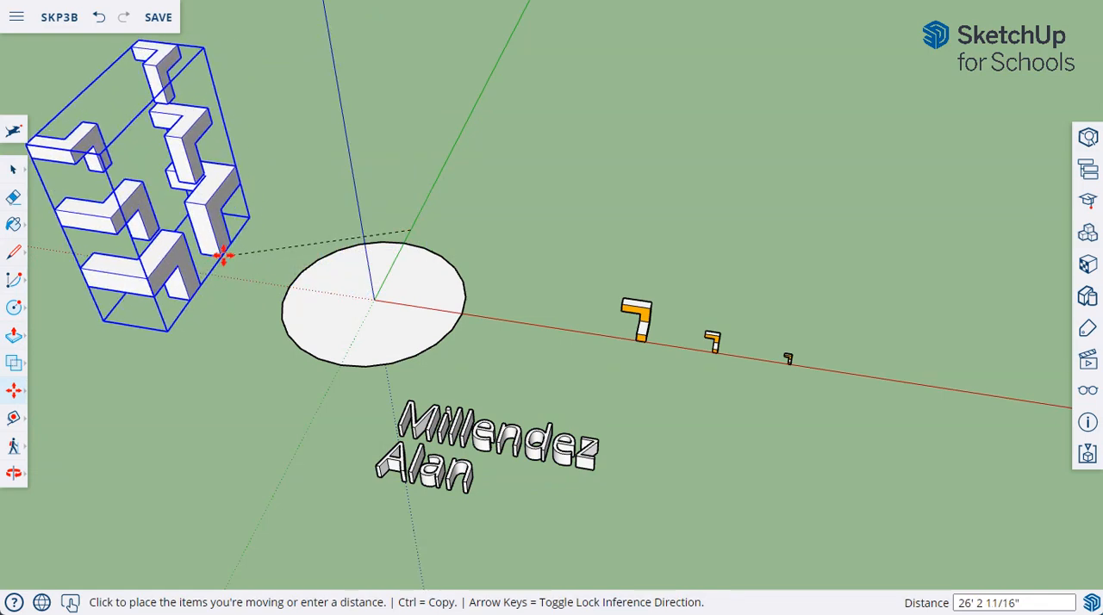
click(218, 257)
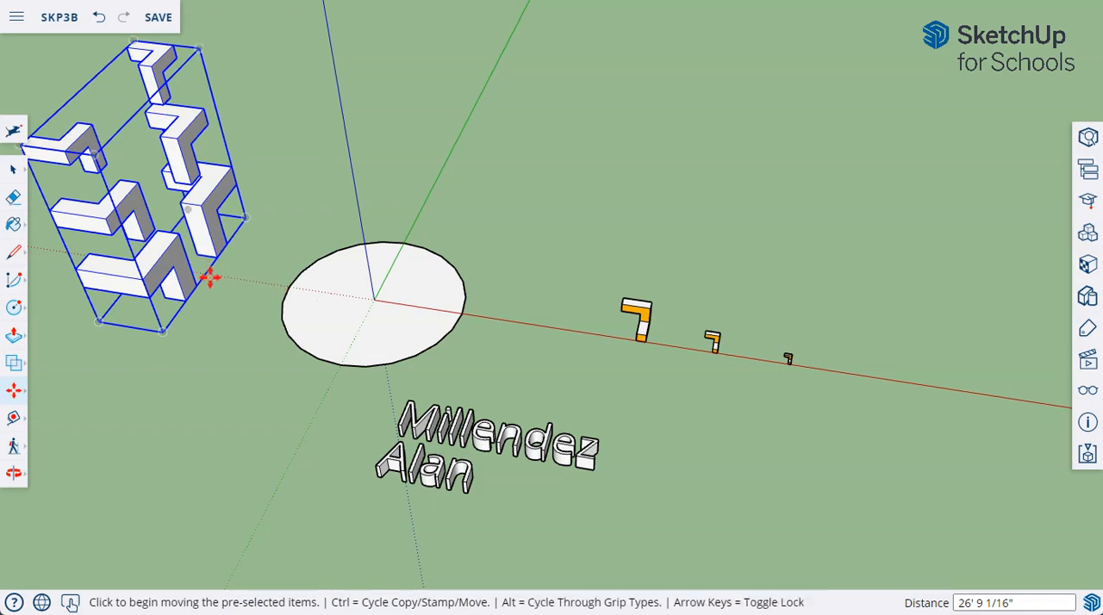
Step: Draw a short helper line between the facing bottom corners of the group's two lowest blocks, then clear the selection
mouse_move(210, 278)
middle_down()
mouse_move(215, 246)
mouse_move(206, 270)
middle_up()
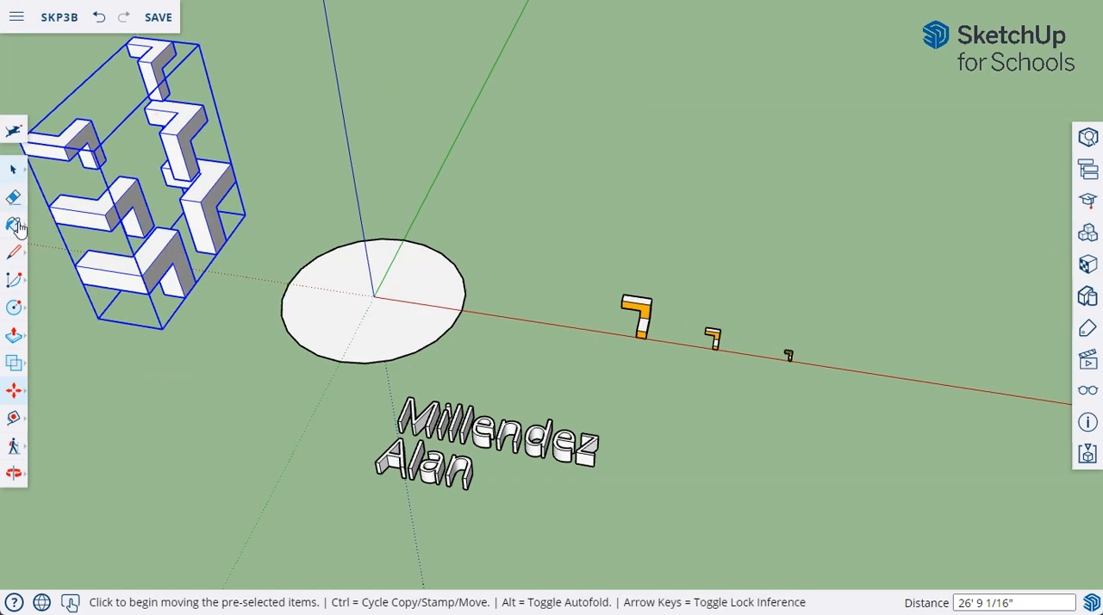
click(13, 252)
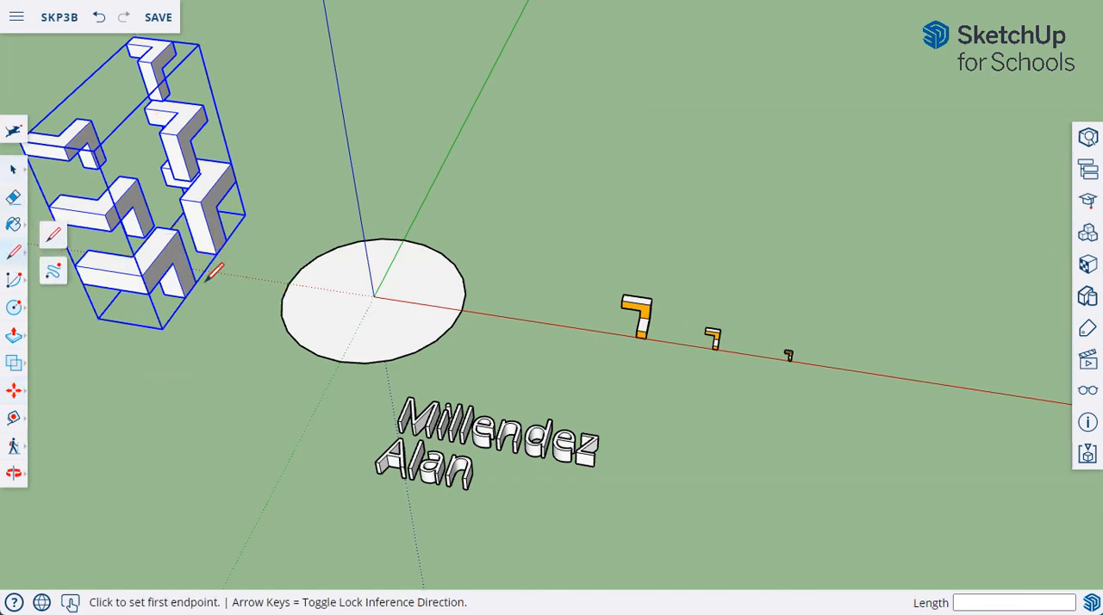
click(216, 255)
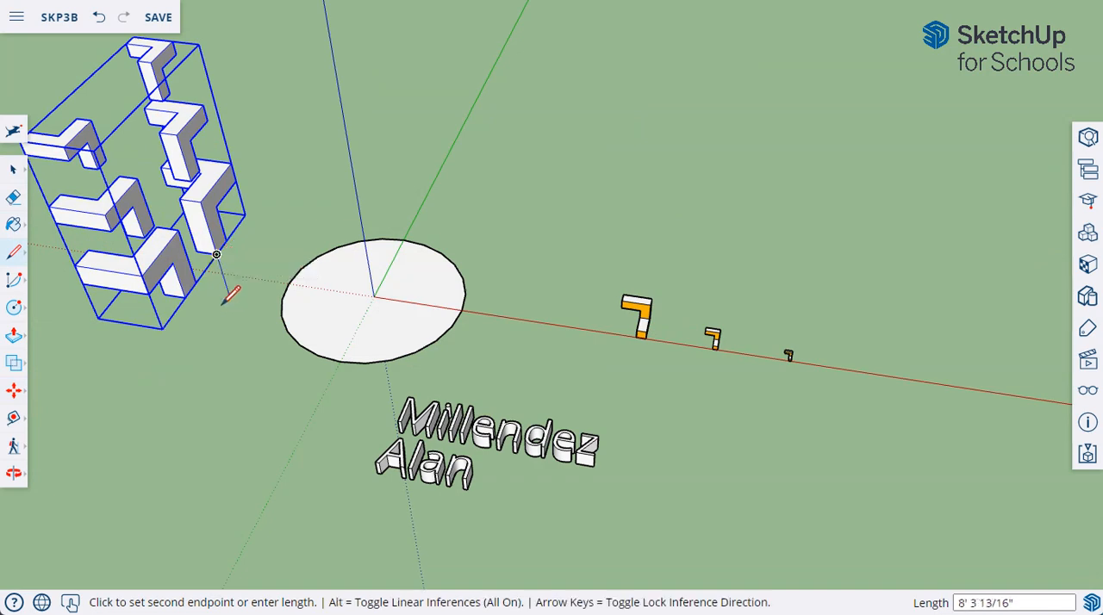
click(13, 169)
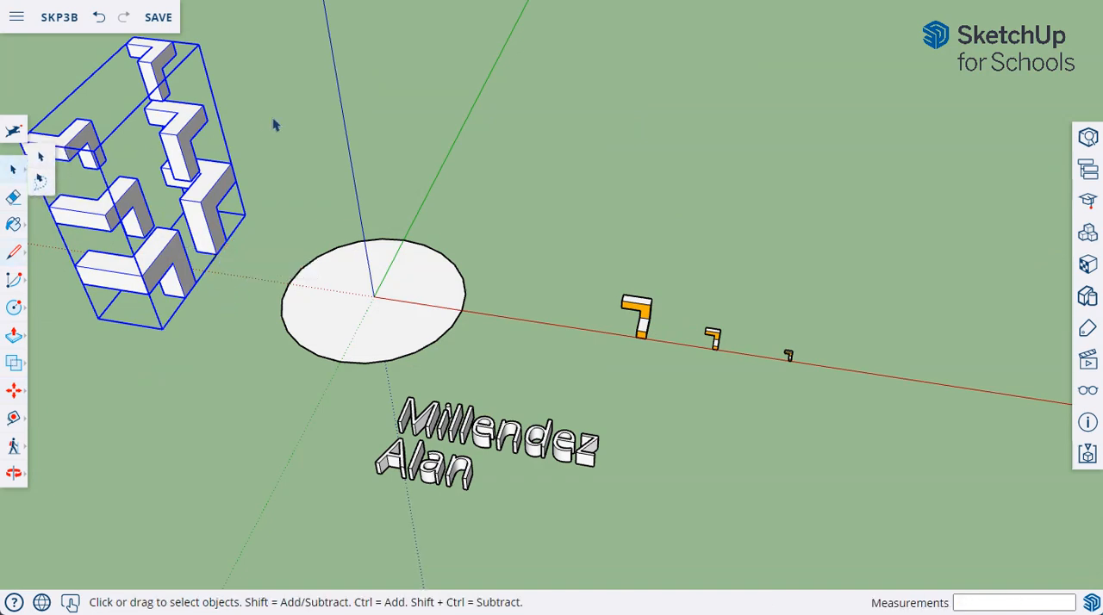
click(252, 213)
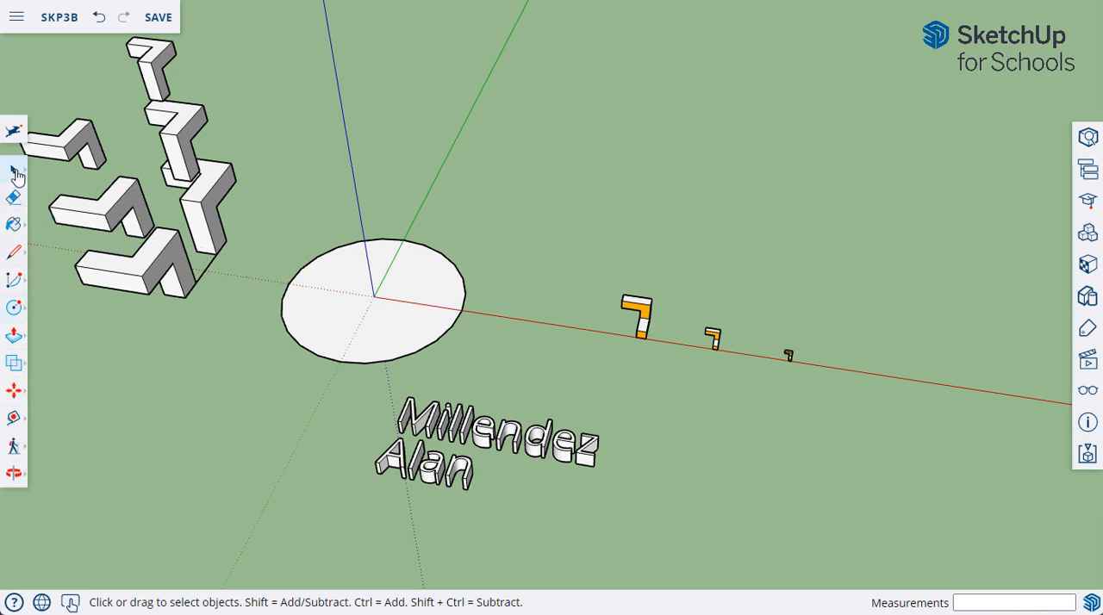
Step: Move the L-shaped block group by the helper line's midpoint onto the circle's edge endpoint on the negative red axis
click(93, 140)
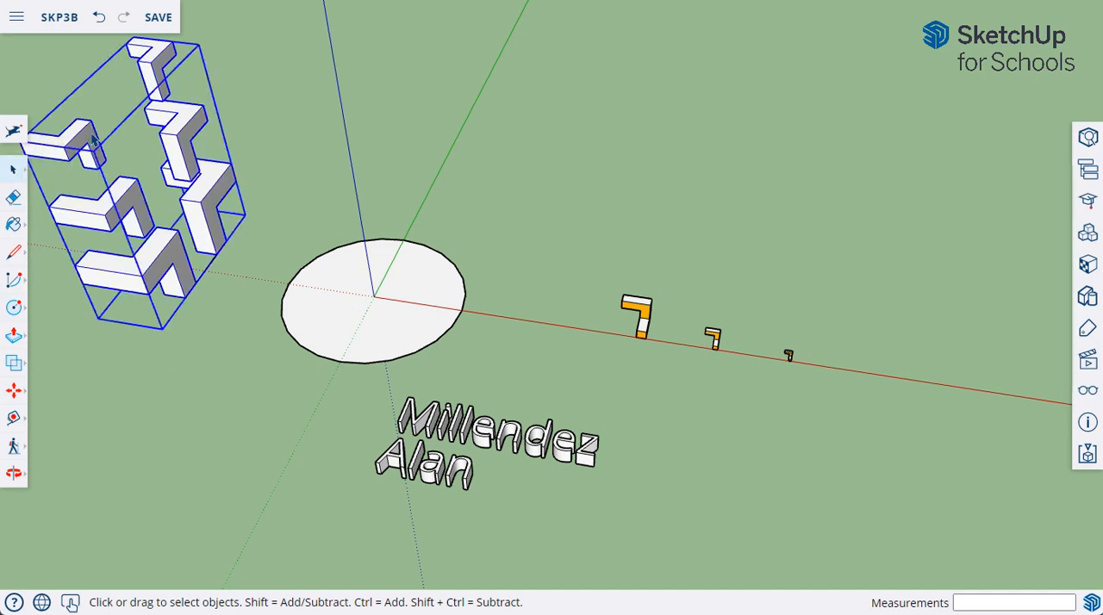
click(14, 392)
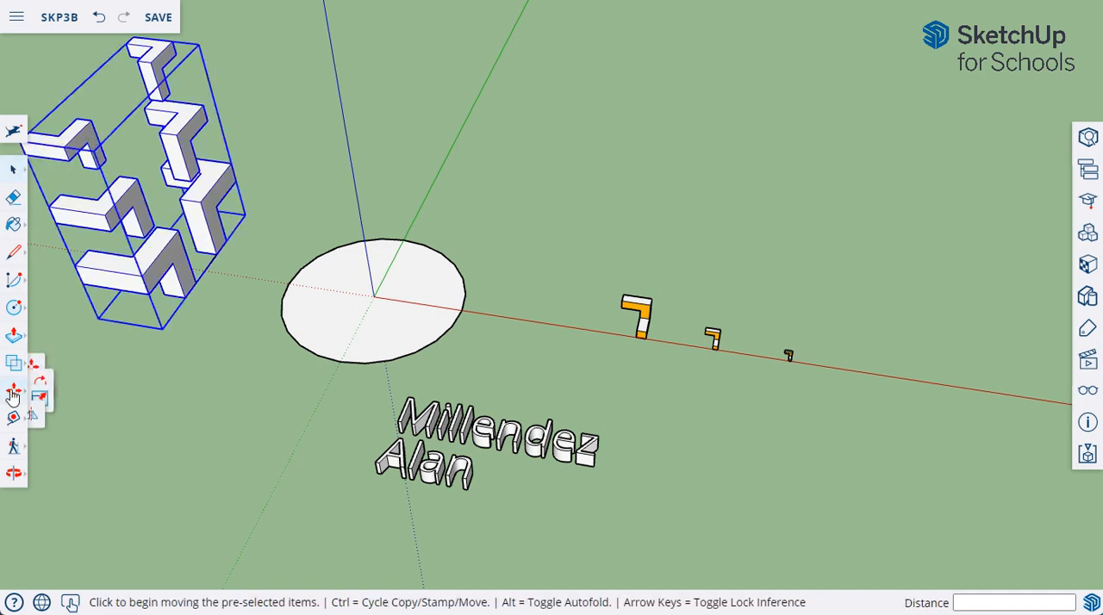
mouse_move(215, 287)
middle_down()
mouse_move(206, 303)
mouse_move(204, 281)
middle_up()
scroll(204, 267, up, 5)
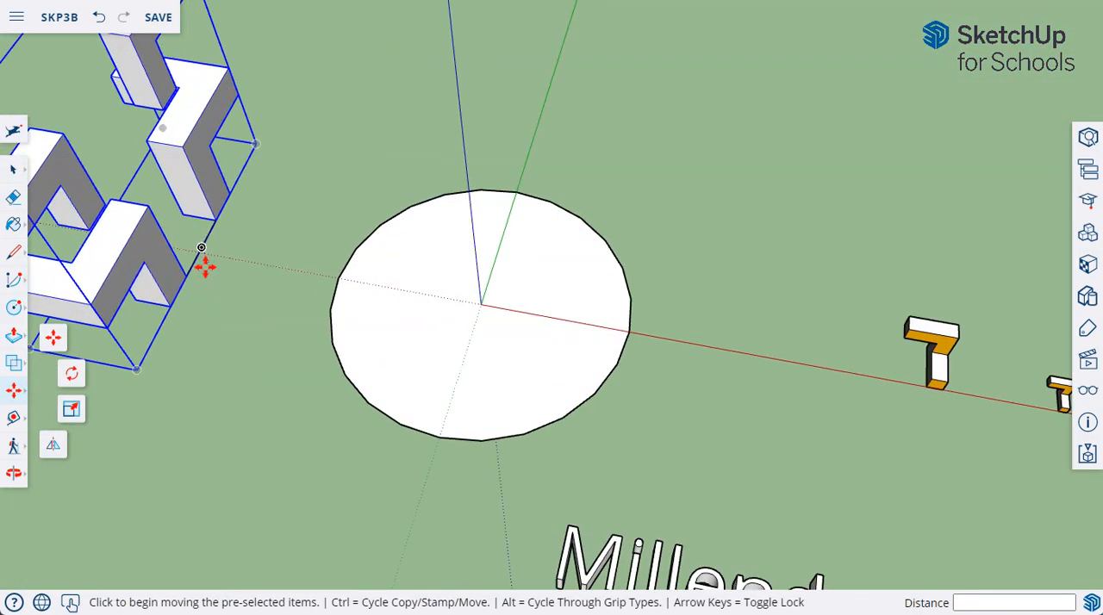
key(ctrl)
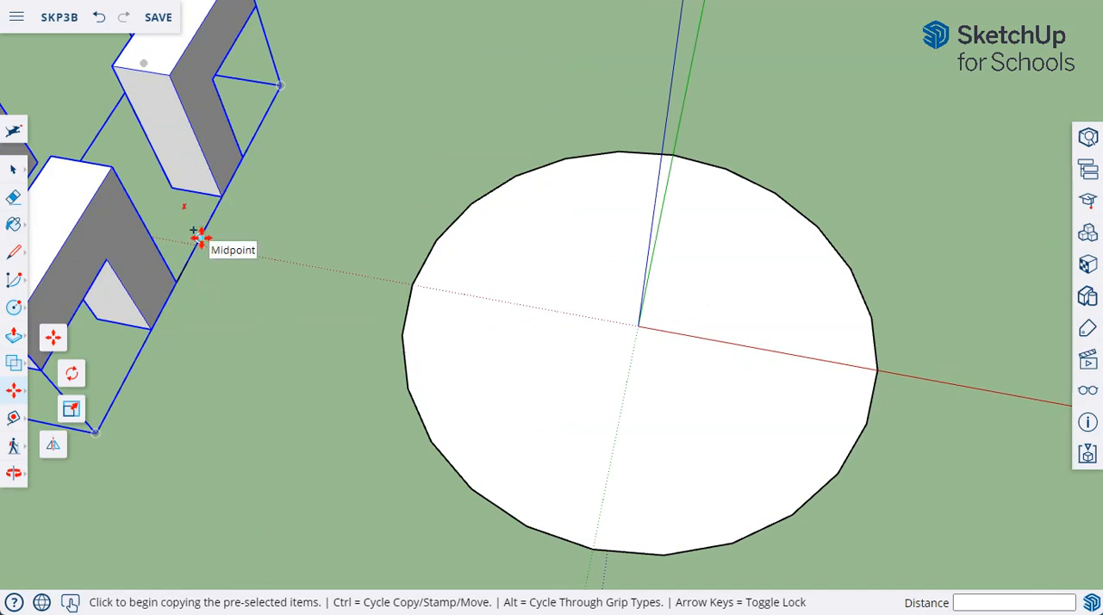
click(198, 237)
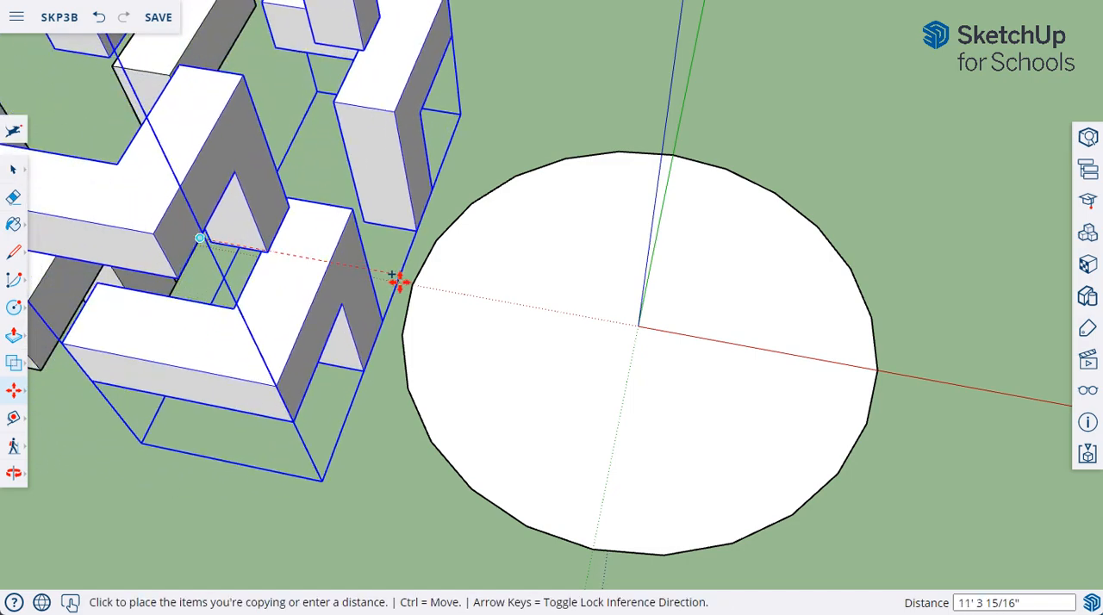
middle_drag(414, 287, 412, 331)
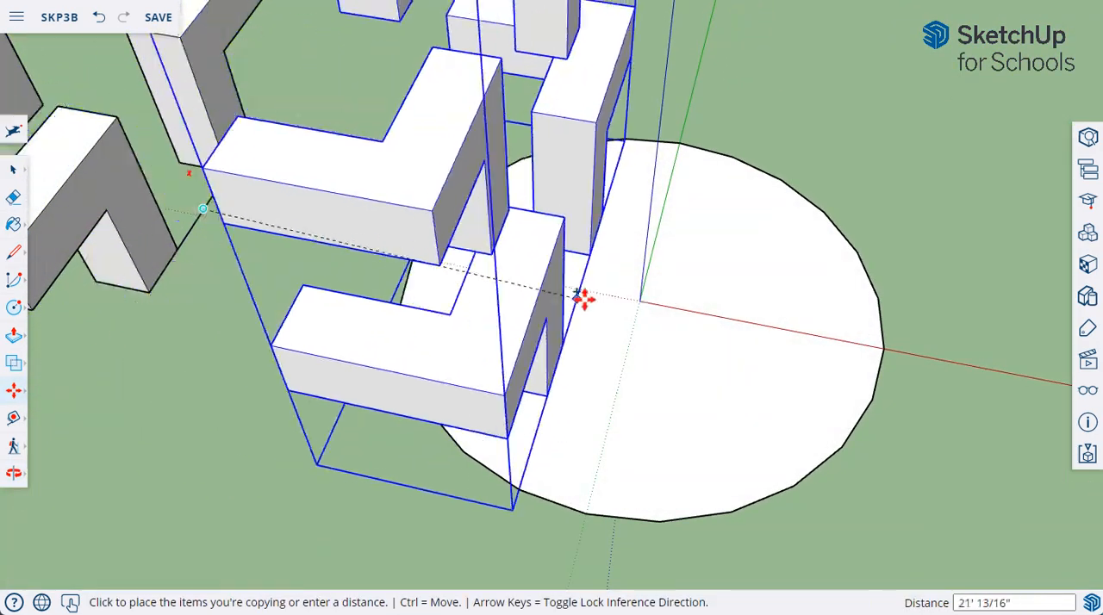
middle_drag(413, 266, 409, 261)
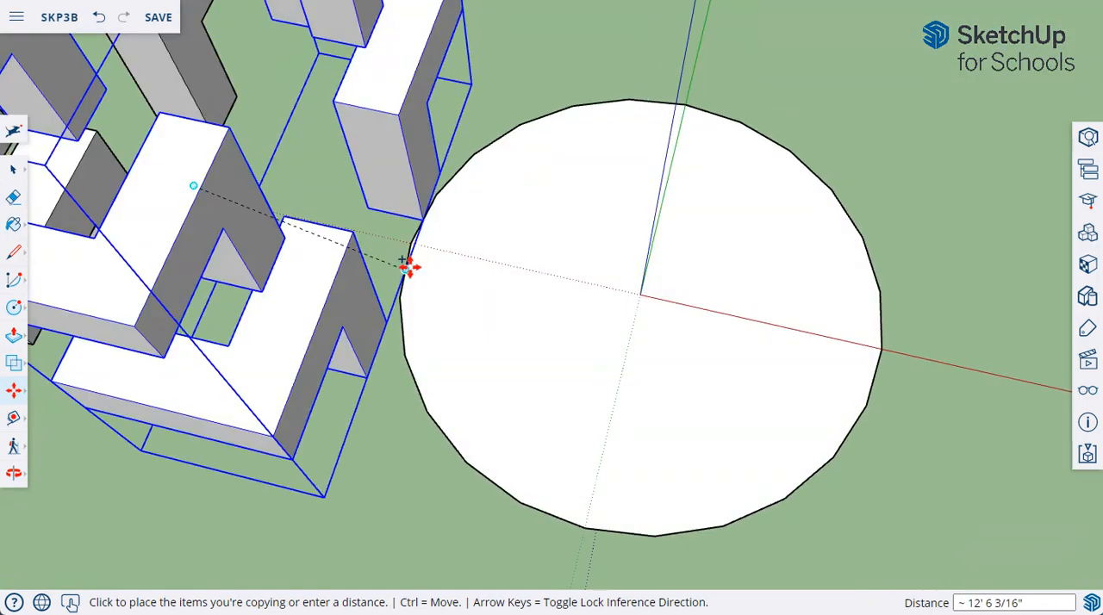
scroll(414, 249, up, 5)
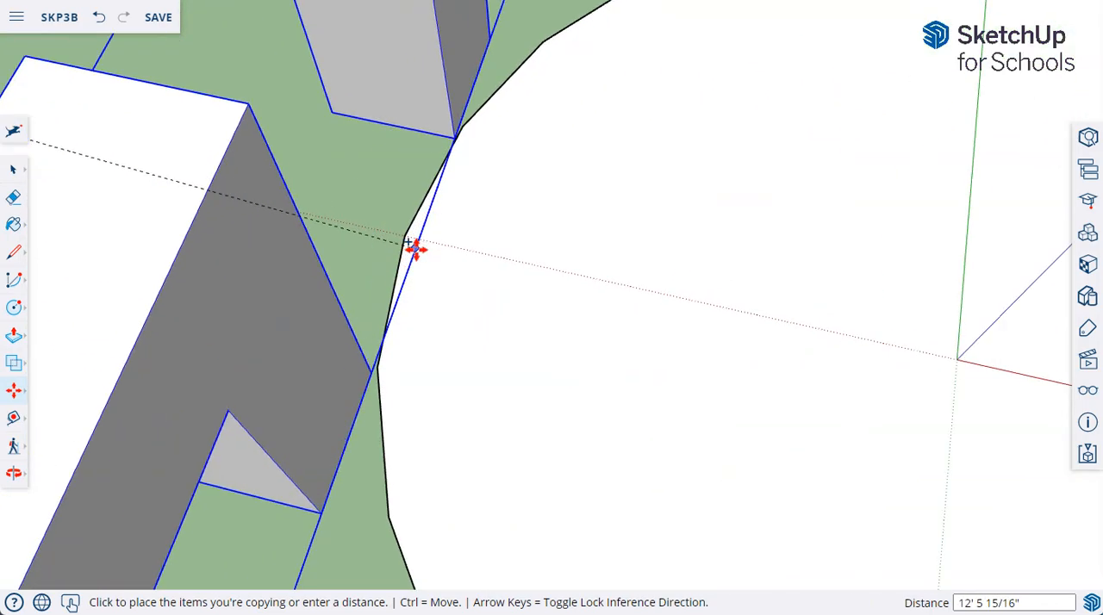
key(ctrl)
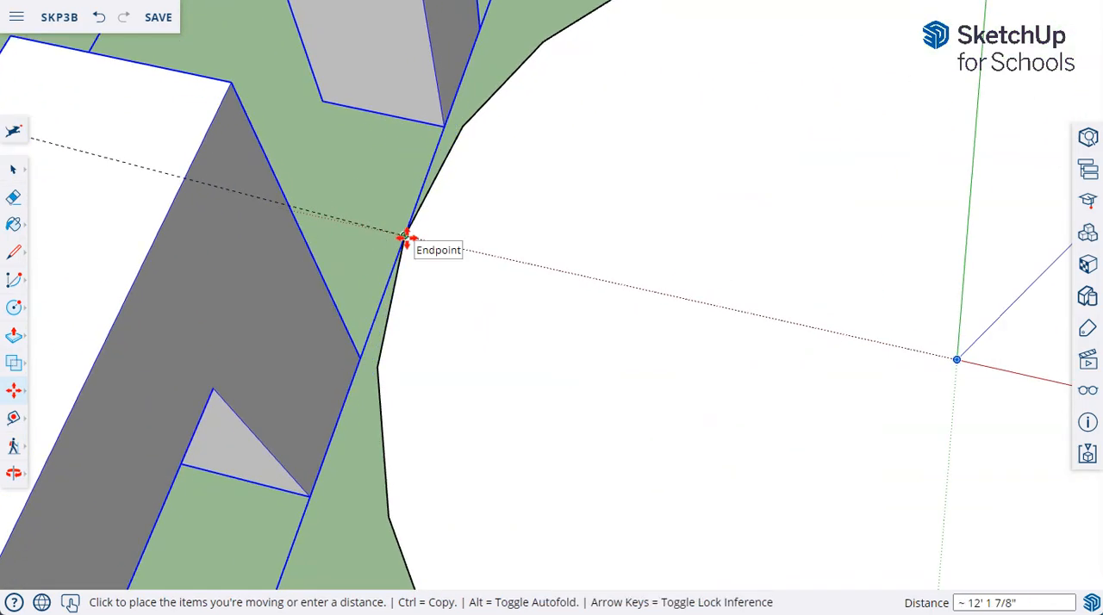
click(406, 238)
Step: Erase the leftover black helper line lying on the ground beside the L-shaped block group
mouse_move(396, 308)
middle_down()
mouse_move(388, 316)
mouse_move(396, 297)
middle_up()
scroll(397, 298, down, 10)
key(ctrl)
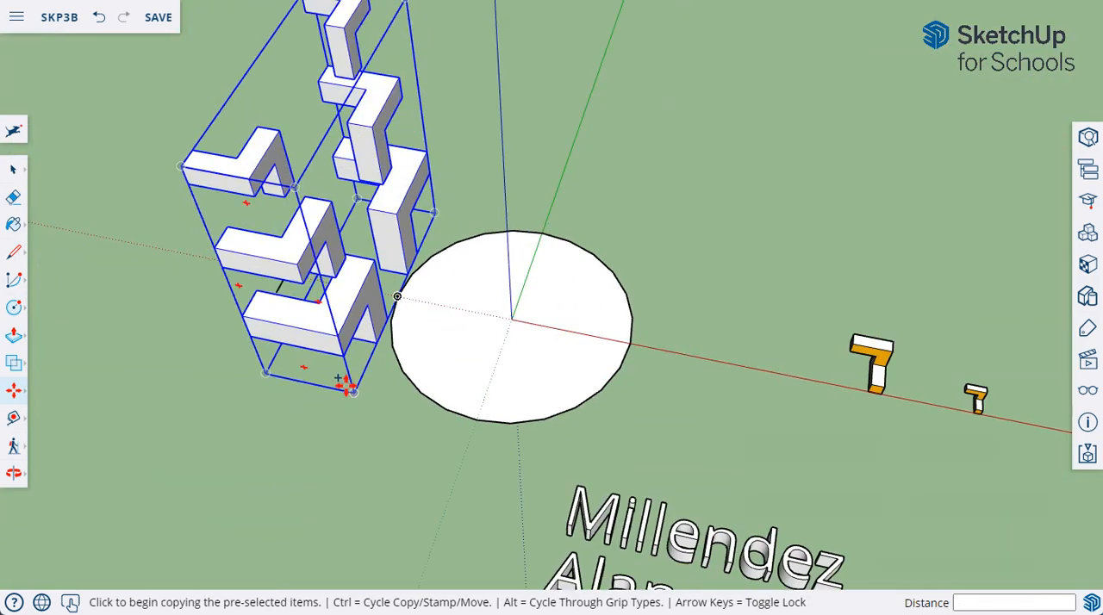
middle_drag(345, 382, 593, 324)
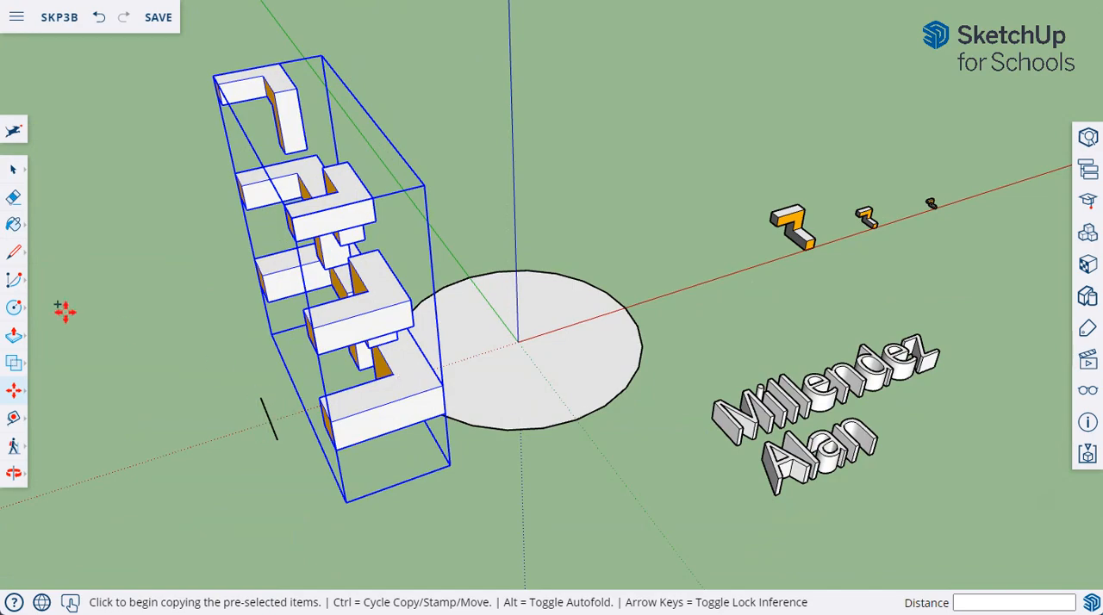
click(13, 197)
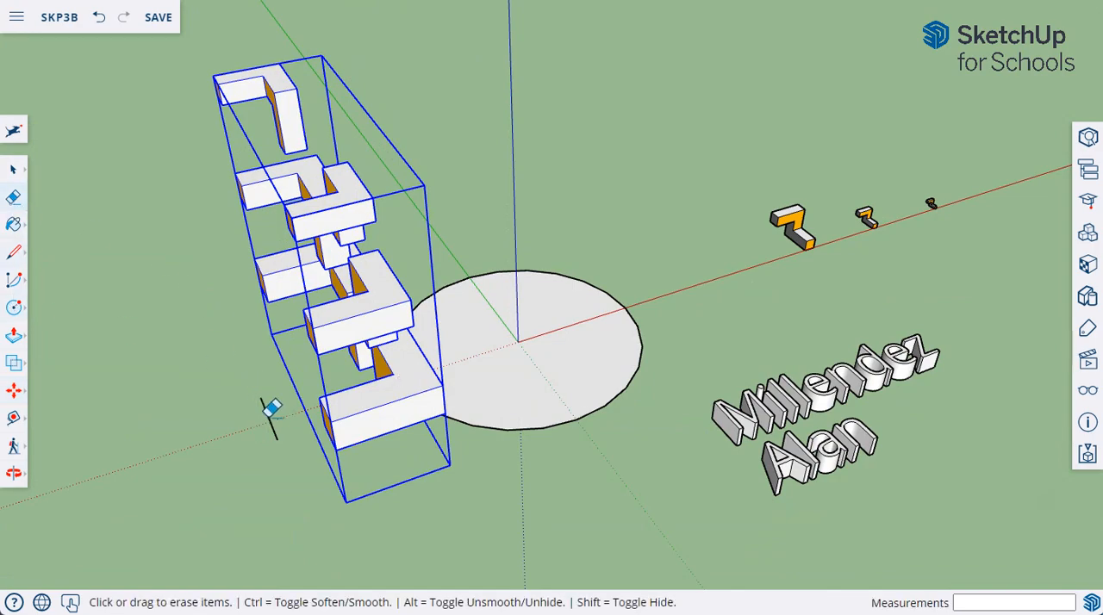
mouse_move(362, 455)
middle_down()
mouse_move(104, 414)
mouse_move(320, 392)
middle_up()
mouse_move(399, 357)
middle_down()
mouse_move(388, 374)
mouse_move(421, 474)
middle_up()
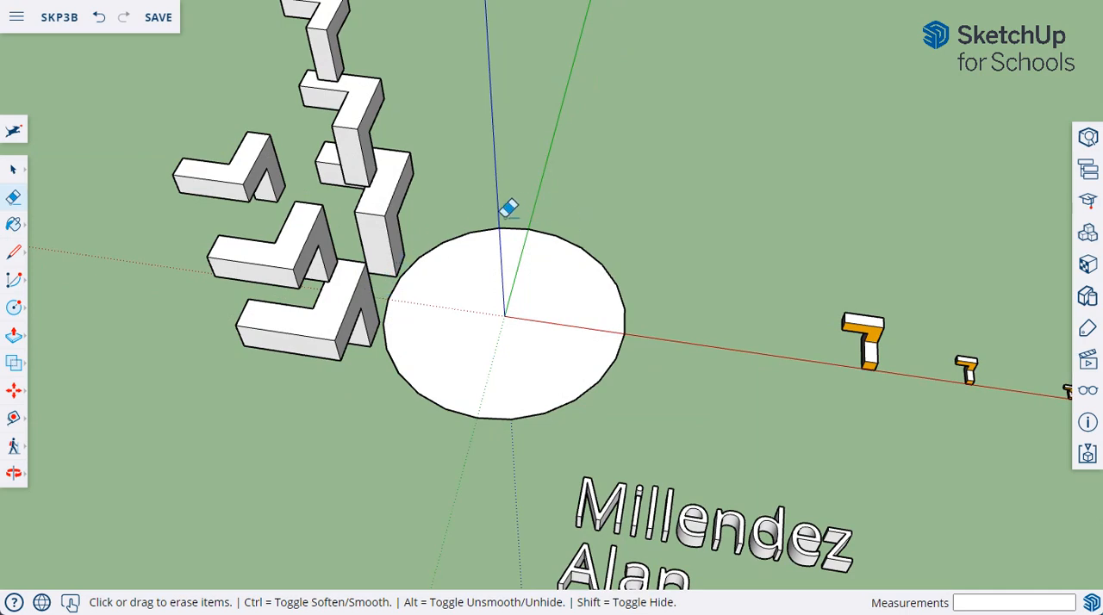
Step: Select the group of L-shaped blocks and ready the Rotate tool in copy mode
click(12, 172)
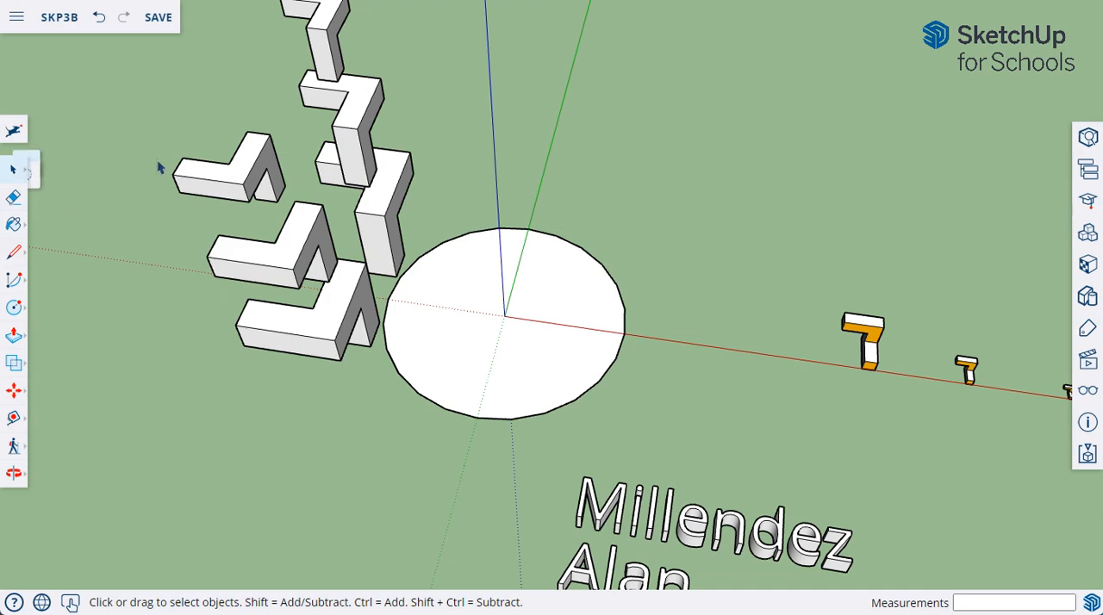
click(242, 167)
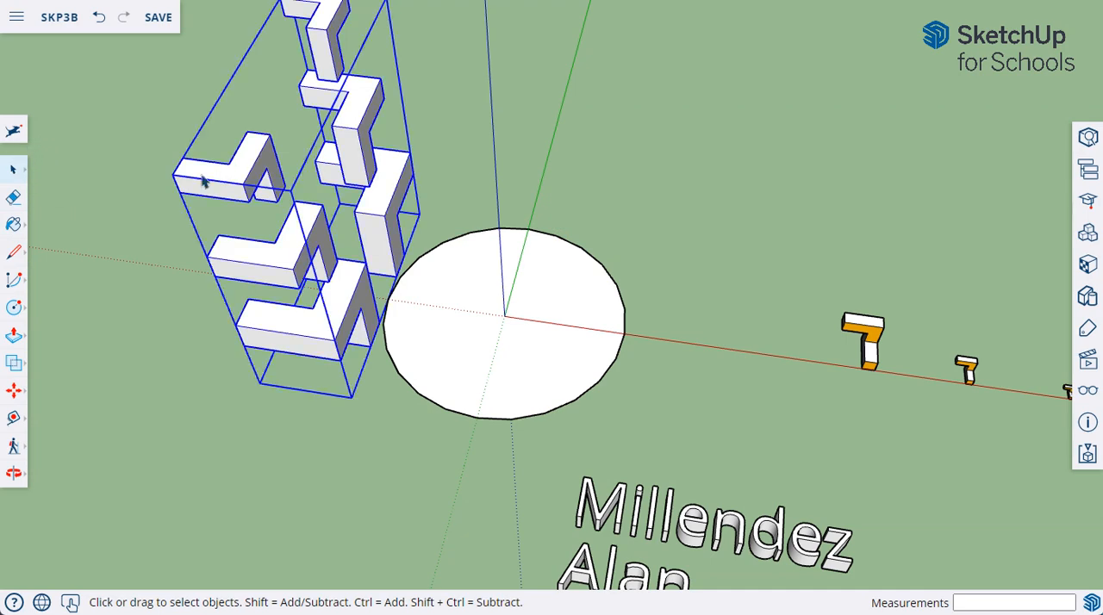
click(14, 392)
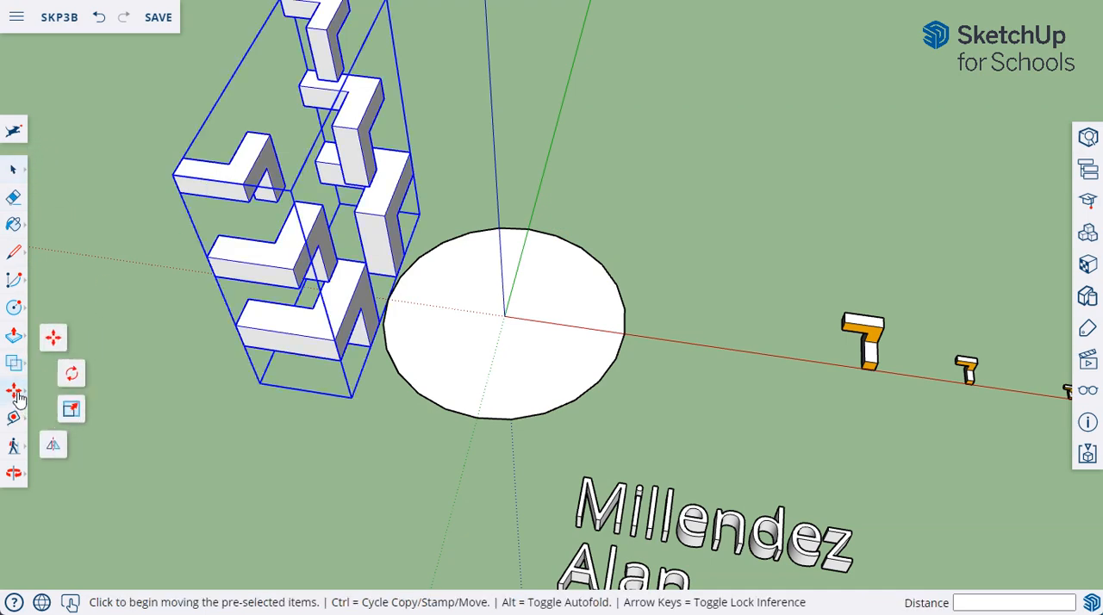
click(71, 373)
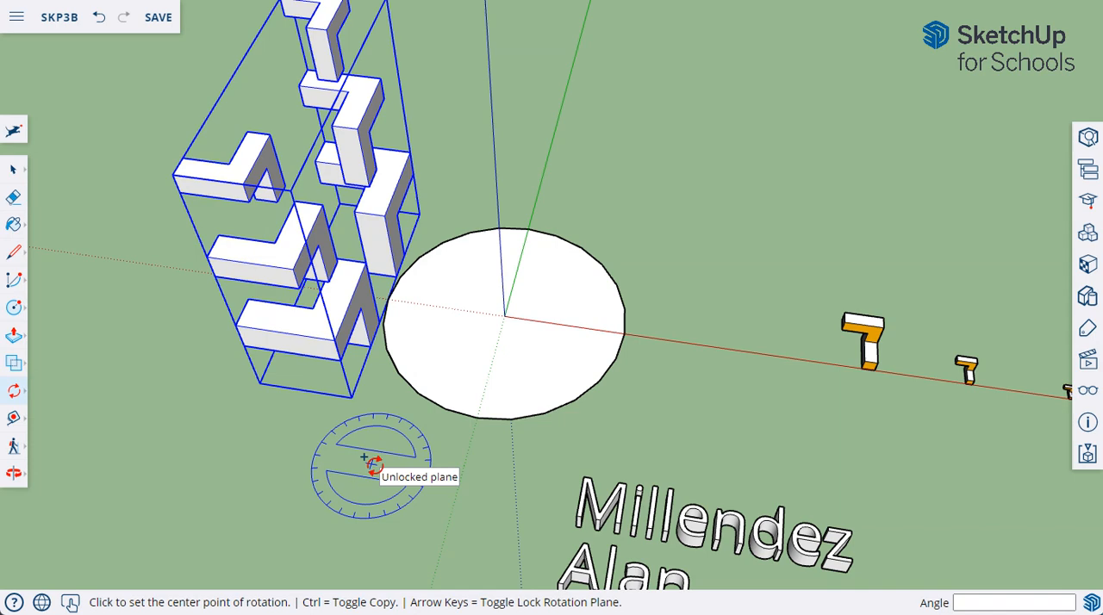
Step: Try locking the rotation plane to the red axis, a parallel face and the green axis, releasing each lock
key(Right)
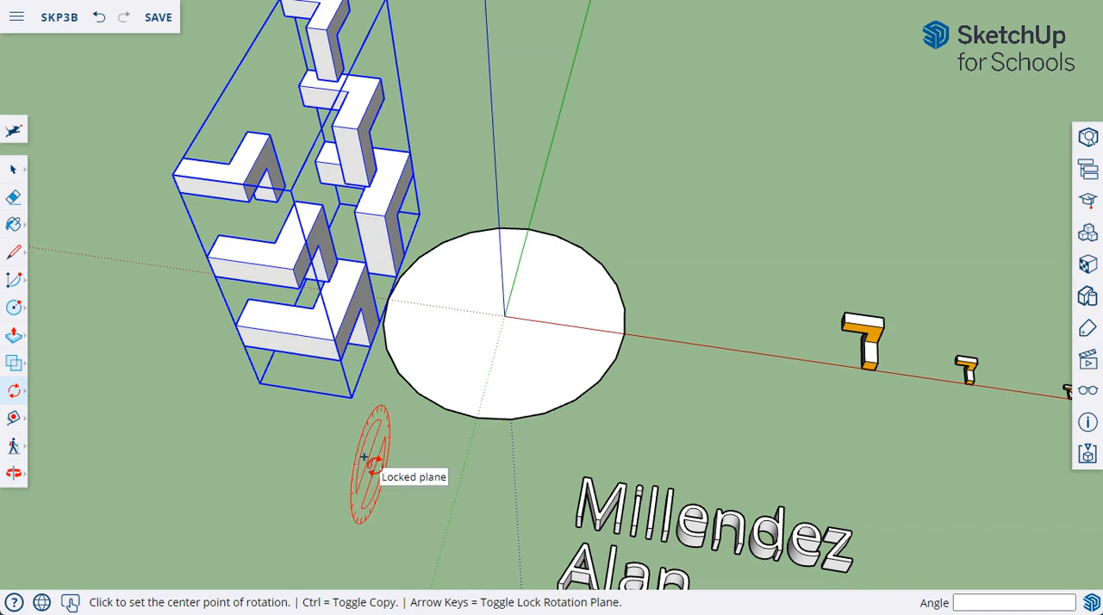
key(Right)
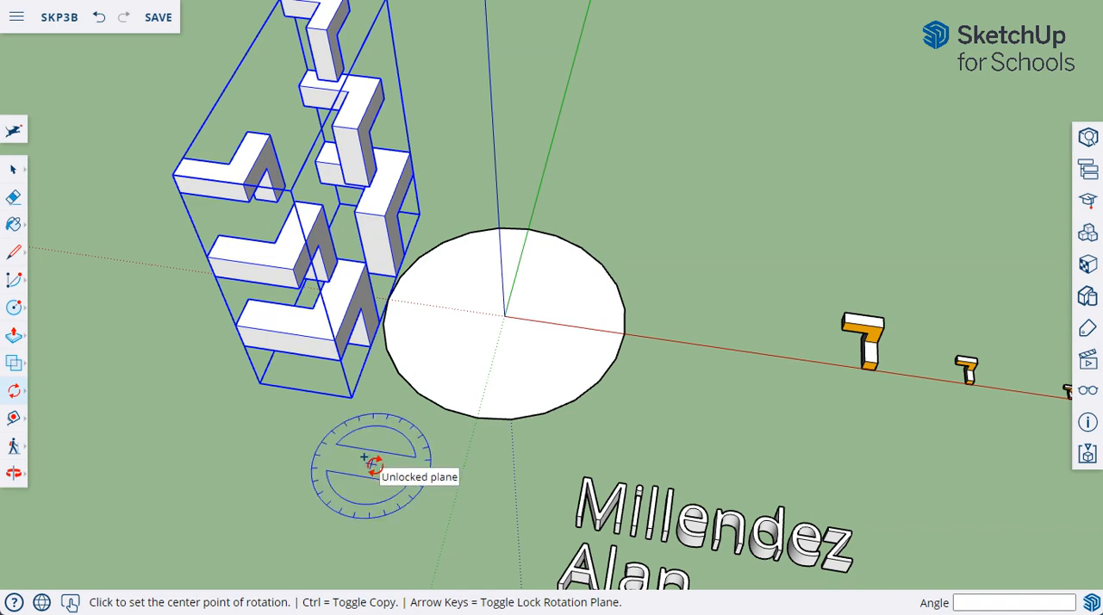
key(Right)
key(Right)
key(Down)
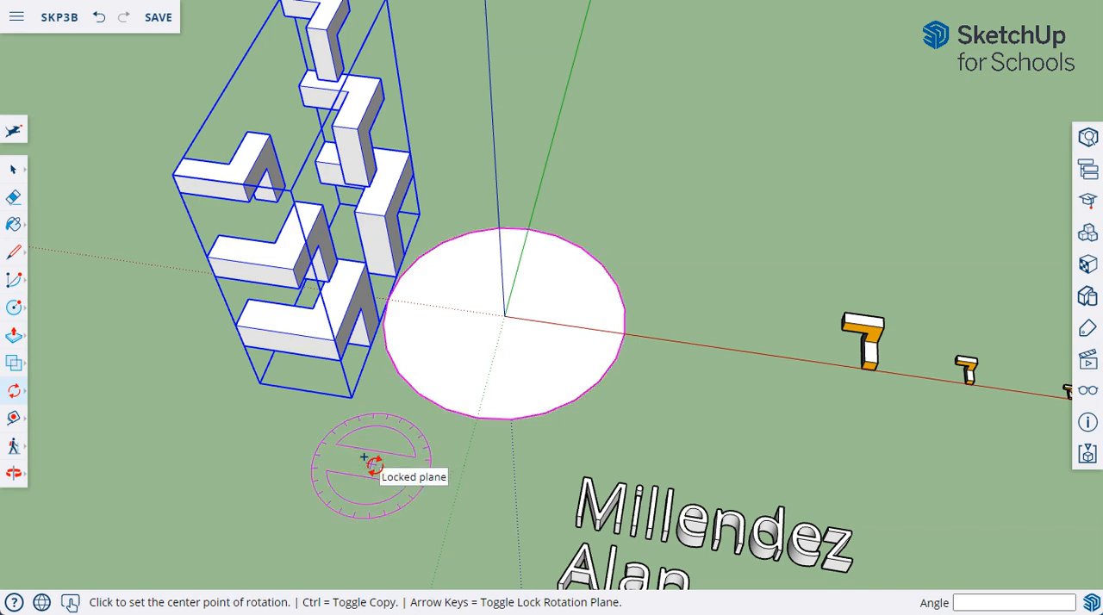
key(Down)
key(Left)
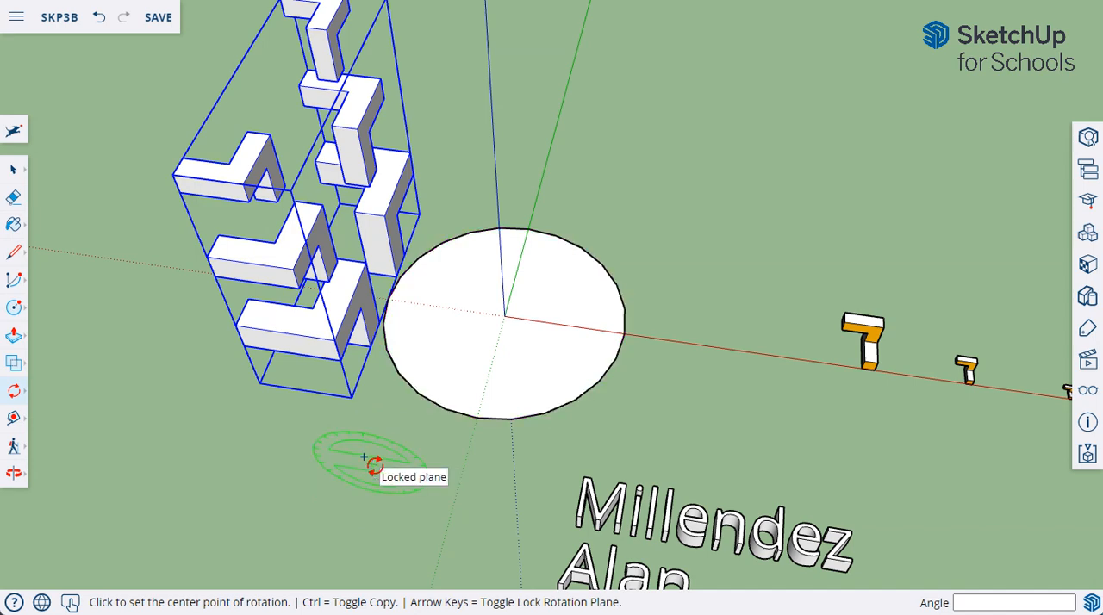
key(Left)
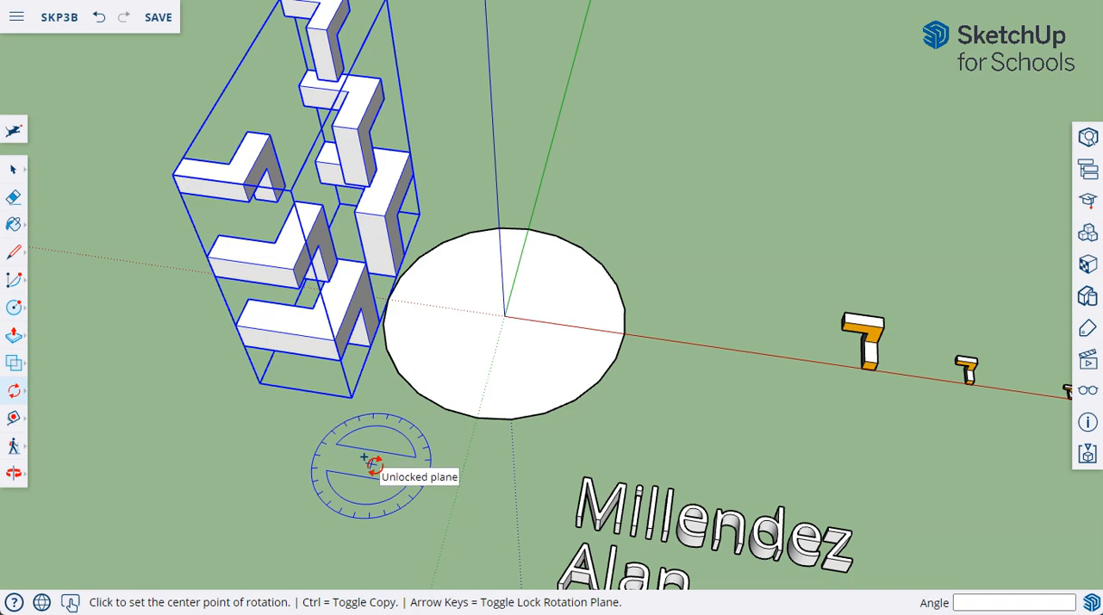
key(Left)
key(Left)
key(Right)
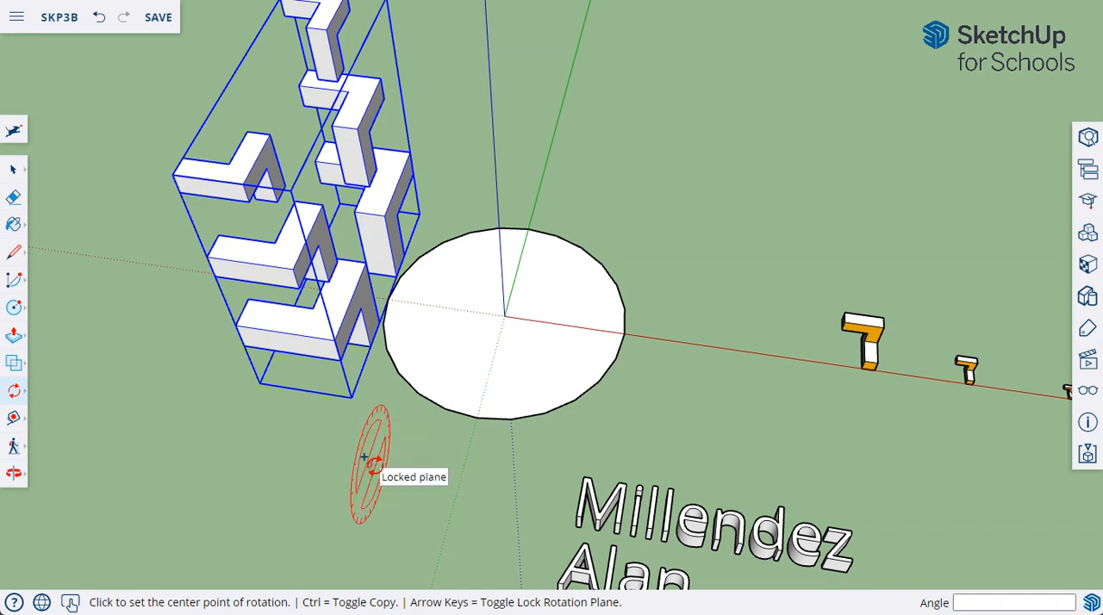
key(Right)
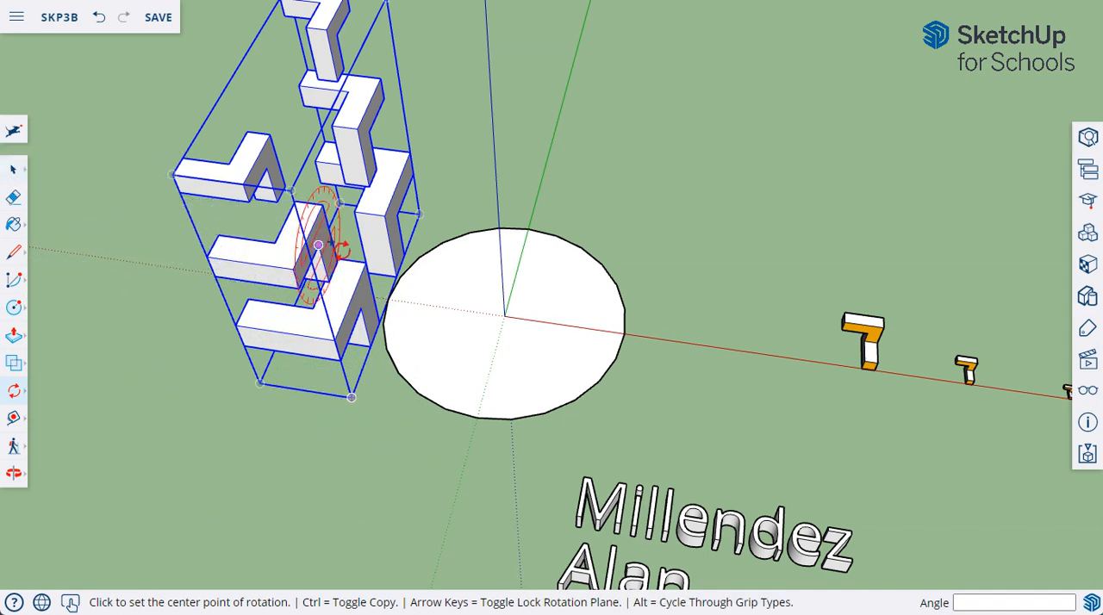
Step: Rotate a copy of the block group 90° about the origin to the circle's endpoint on the green axis, and multiply it 3x
click(504, 315)
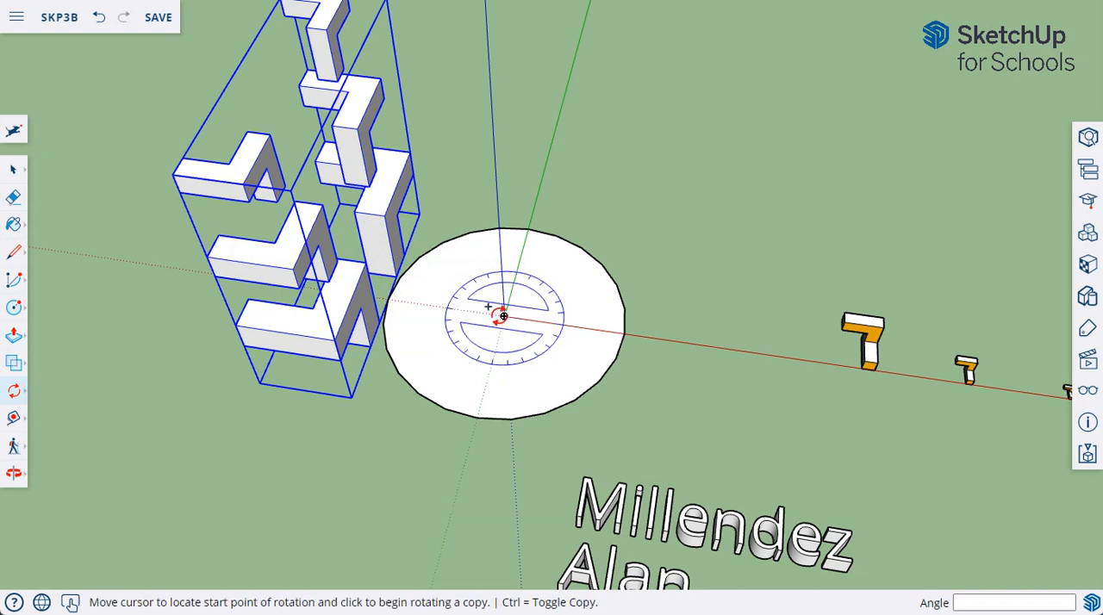
click(389, 299)
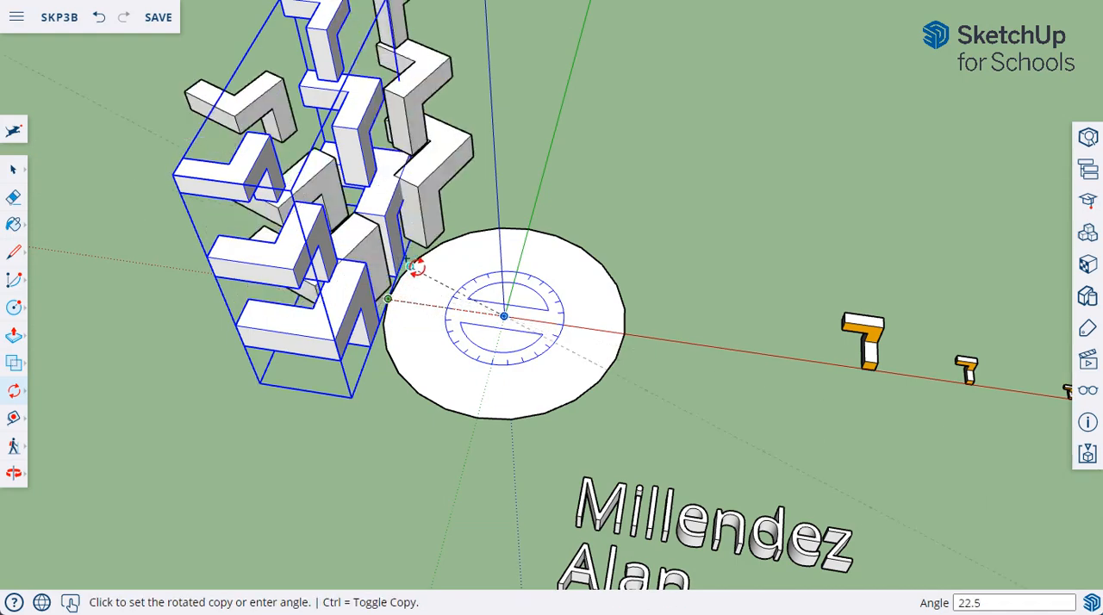
click(527, 229)
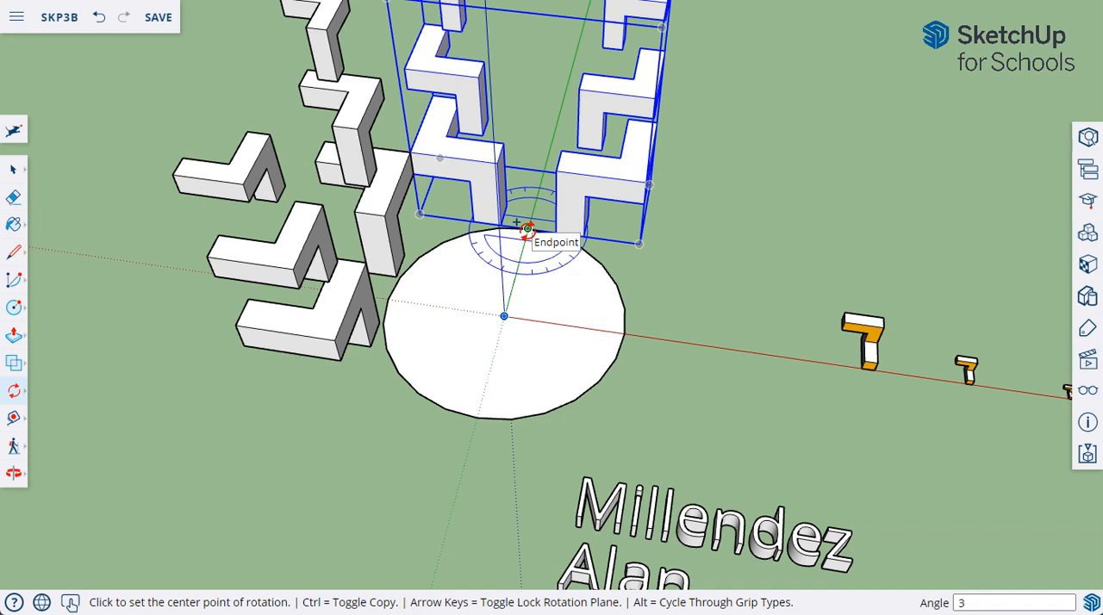
key(Return)
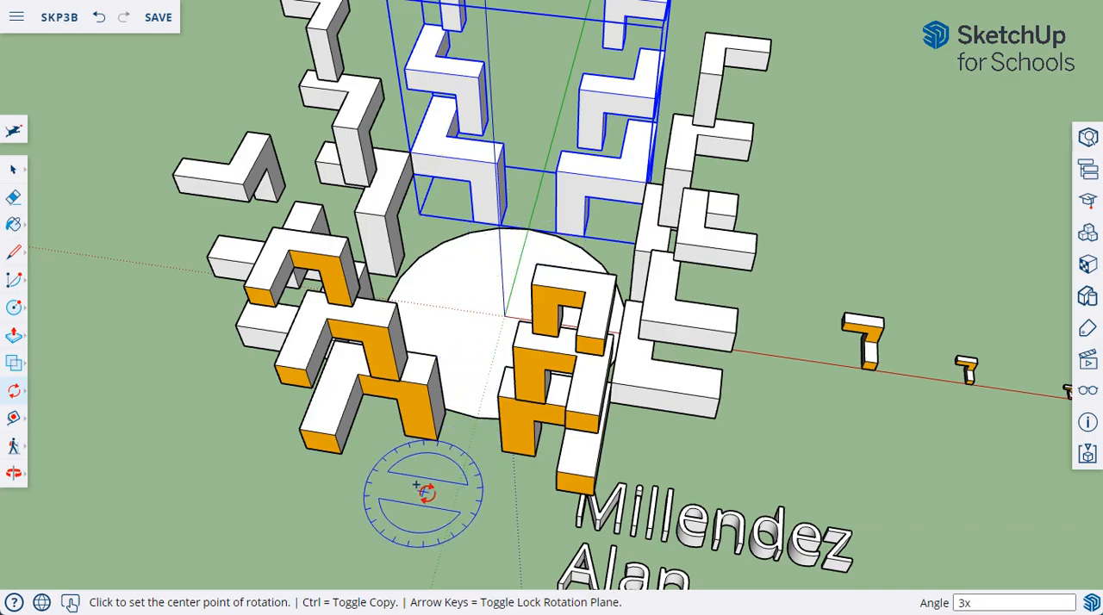
Step: Move the 3D name text about 20' 10" farther out from the circle, clear of the blocks, and clear the selection
middle_drag(427, 492, 760, 459)
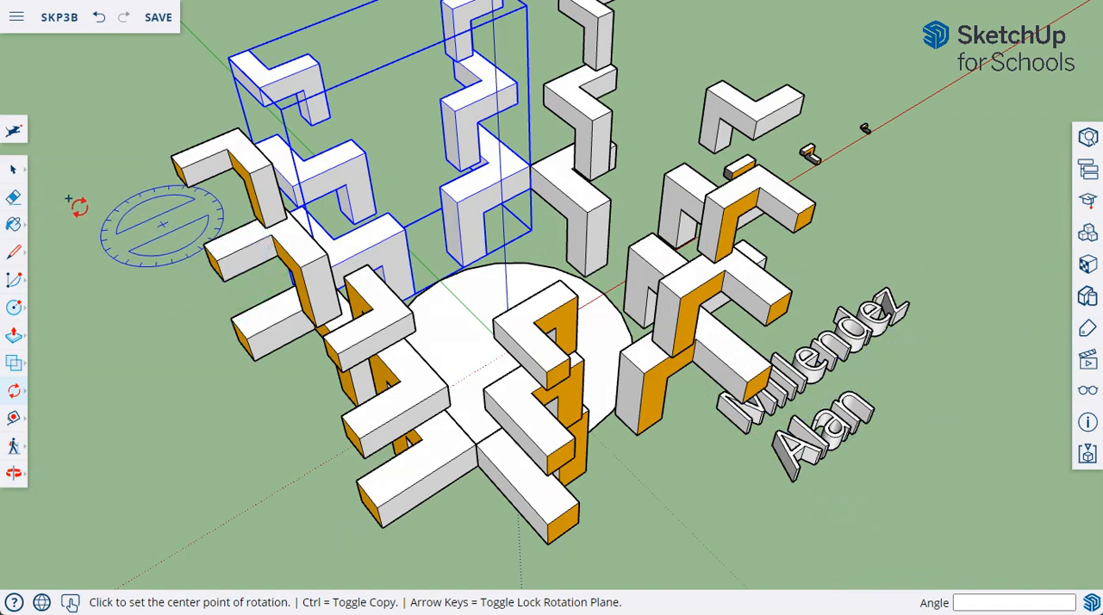
click(14, 171)
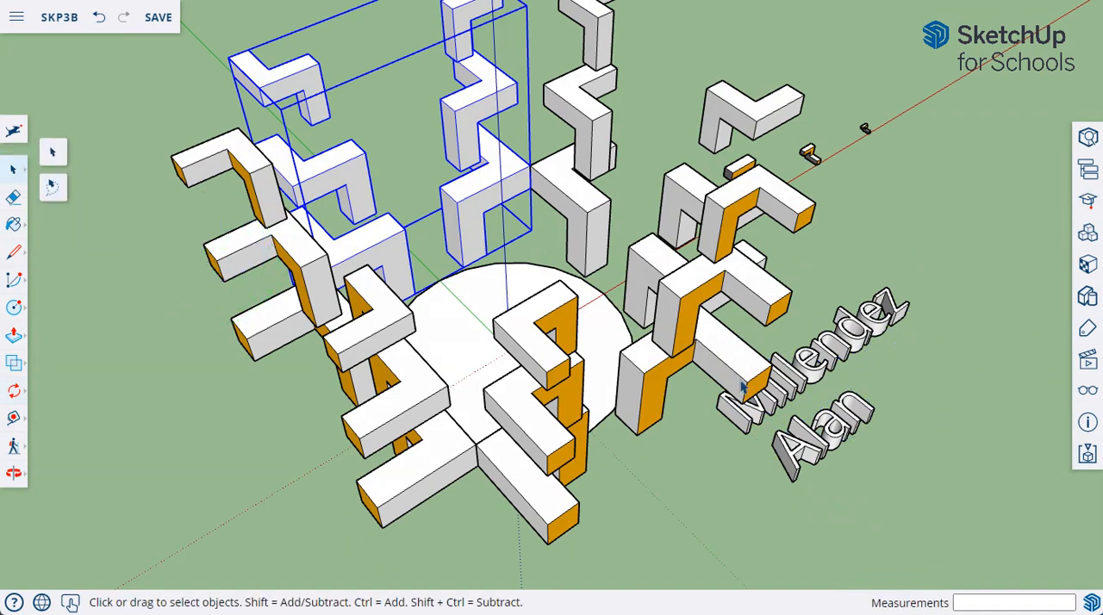
click(805, 379)
click(13, 395)
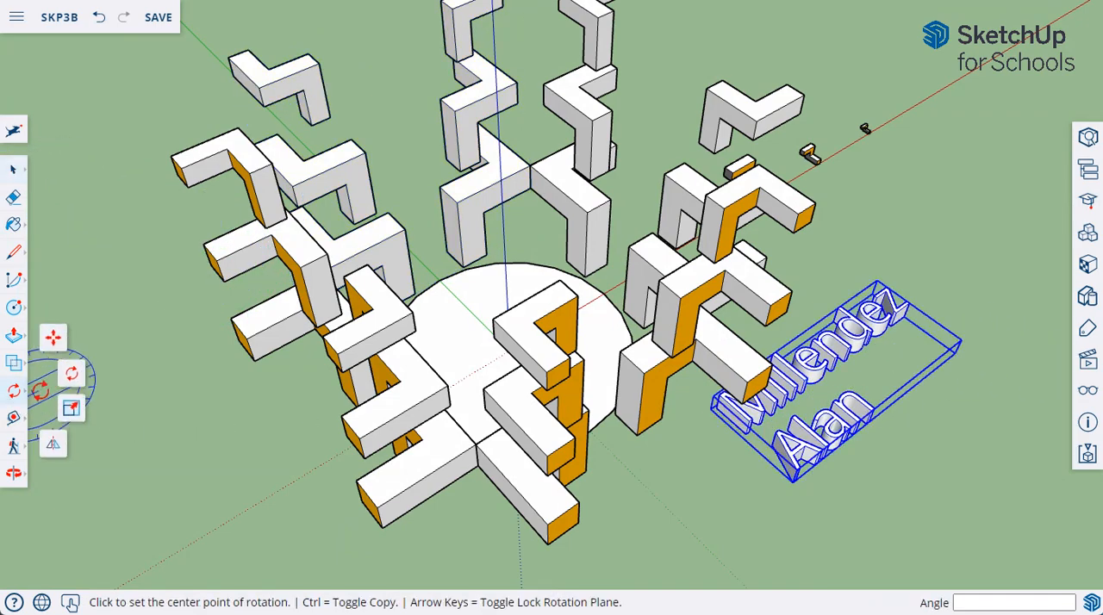
click(54, 339)
click(836, 400)
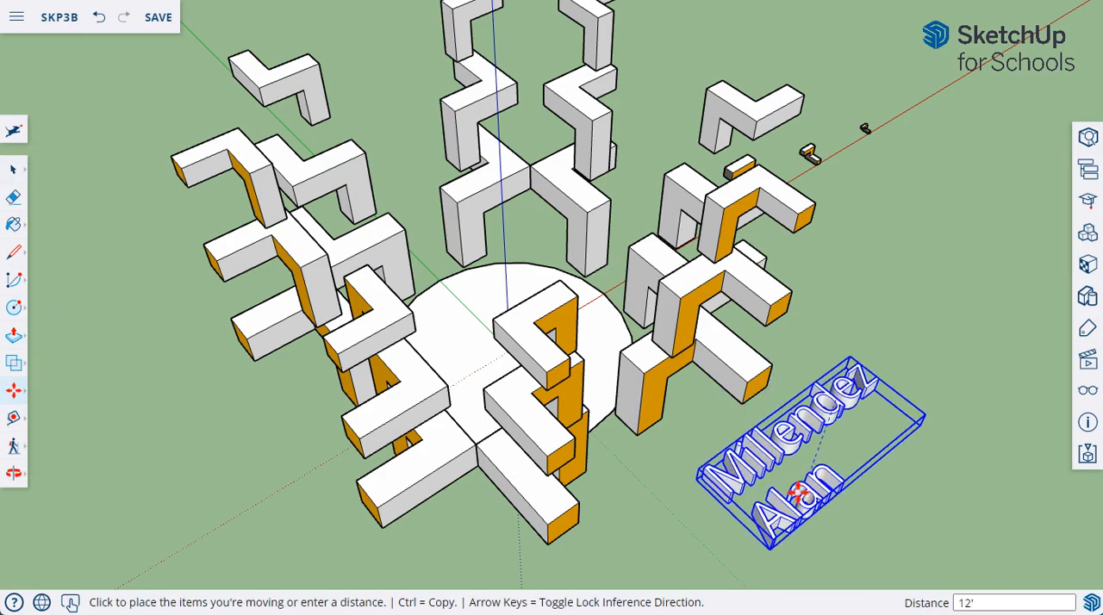
middle_drag(748, 523, 680, 423)
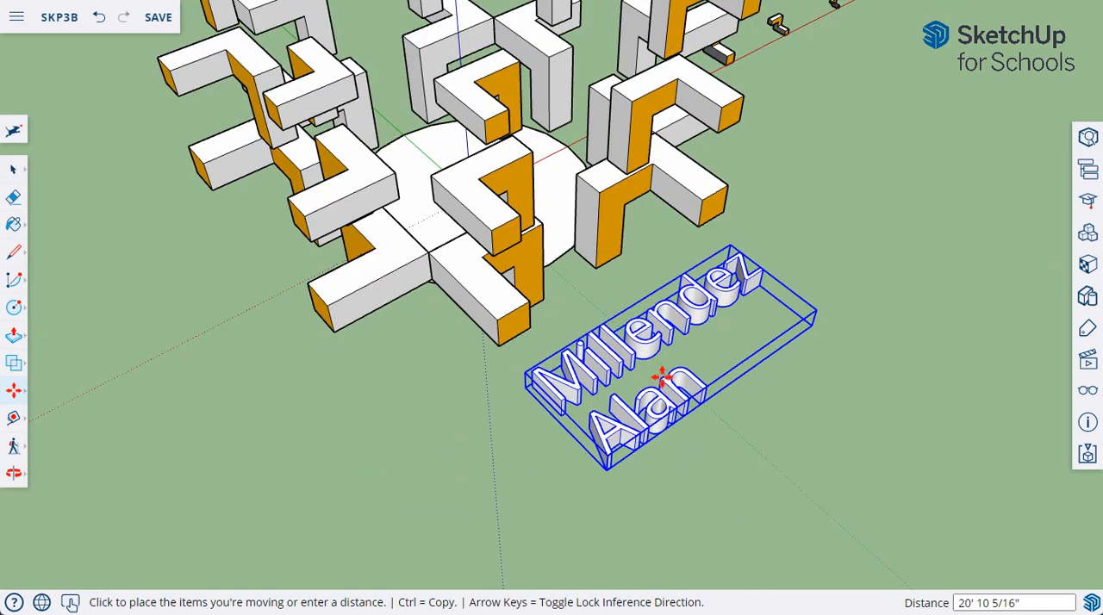
click(661, 377)
mouse_move(443, 398)
middle_down()
mouse_move(446, 487)
mouse_move(443, 397)
middle_up()
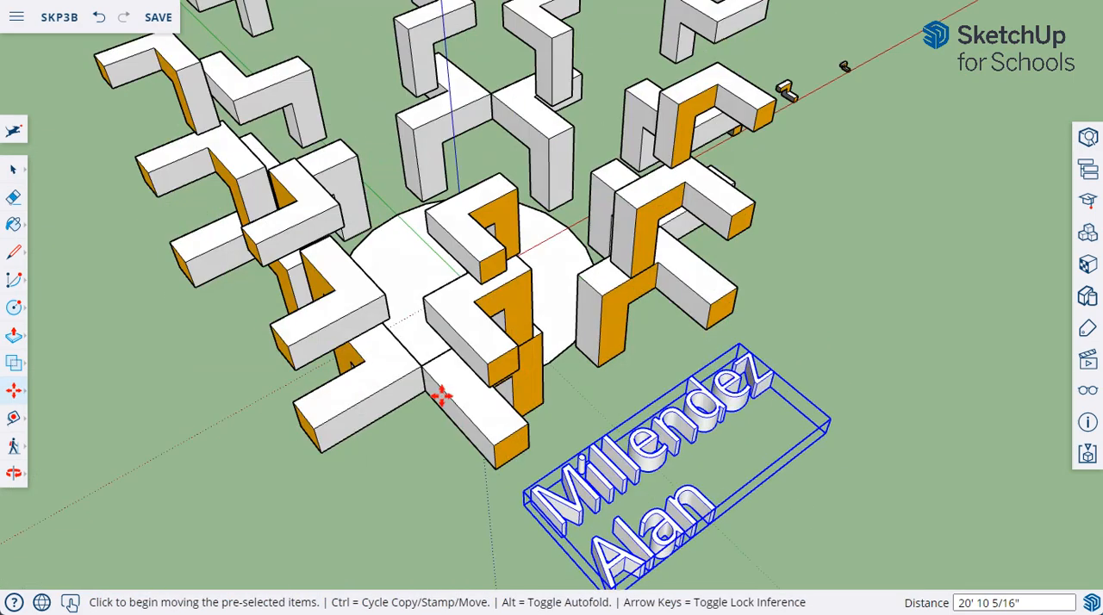
key(Escape)
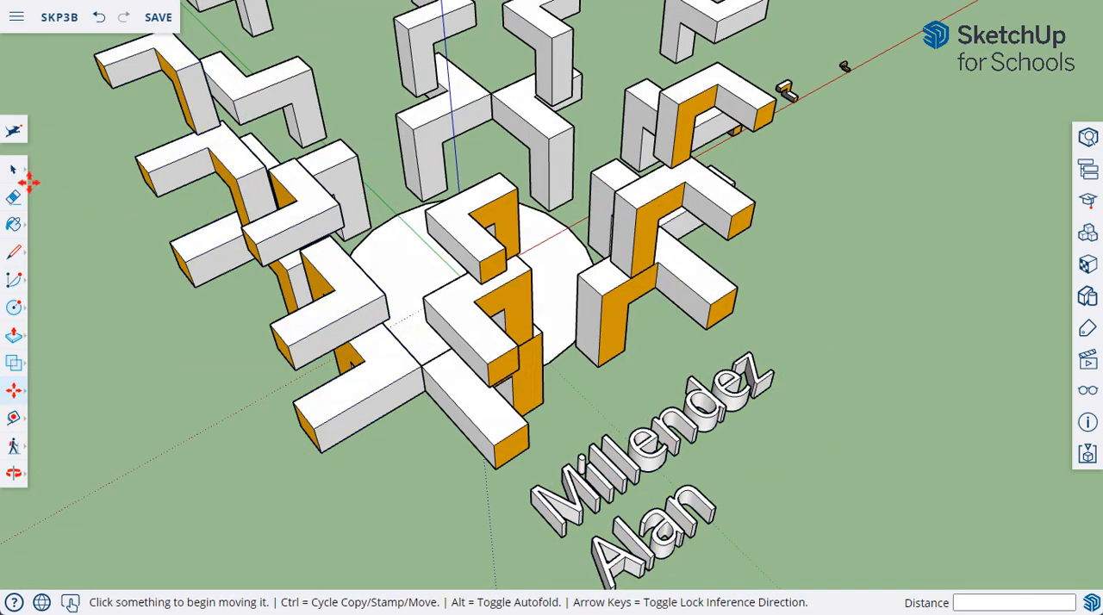
Step: Apply the standard front-left isometric view and pan so that all the blocks and the name text are in frame
click(1089, 362)
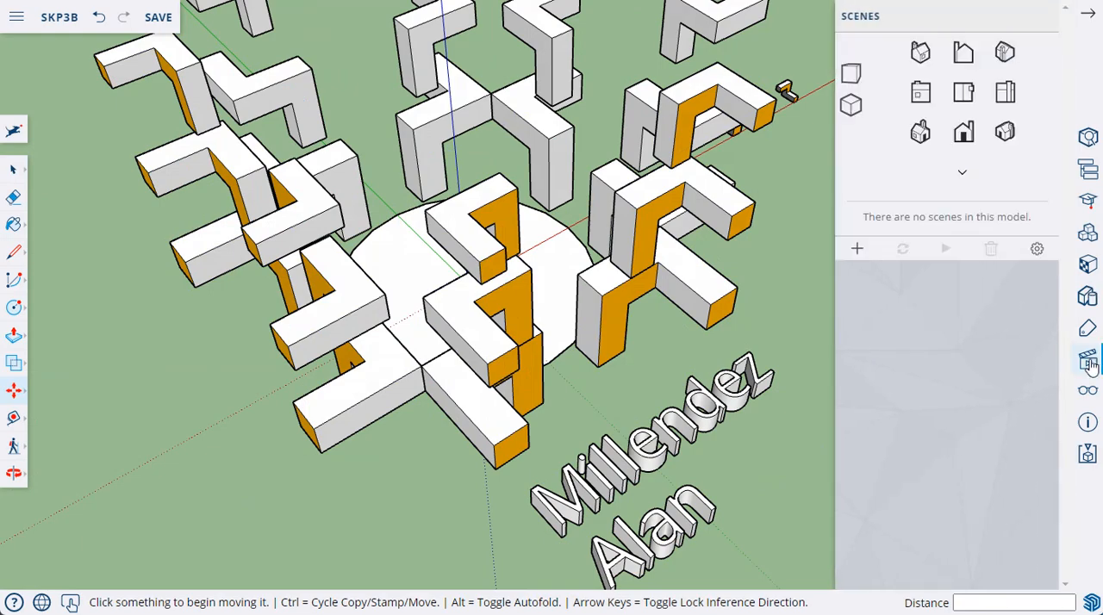
click(920, 131)
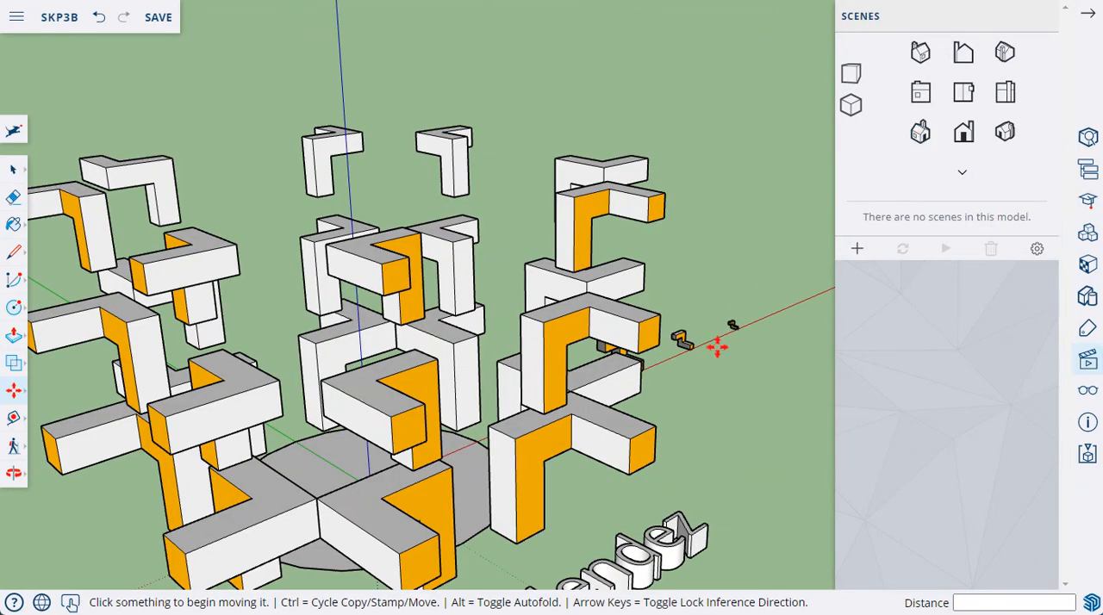
middle_drag(719, 355, 719, 428)
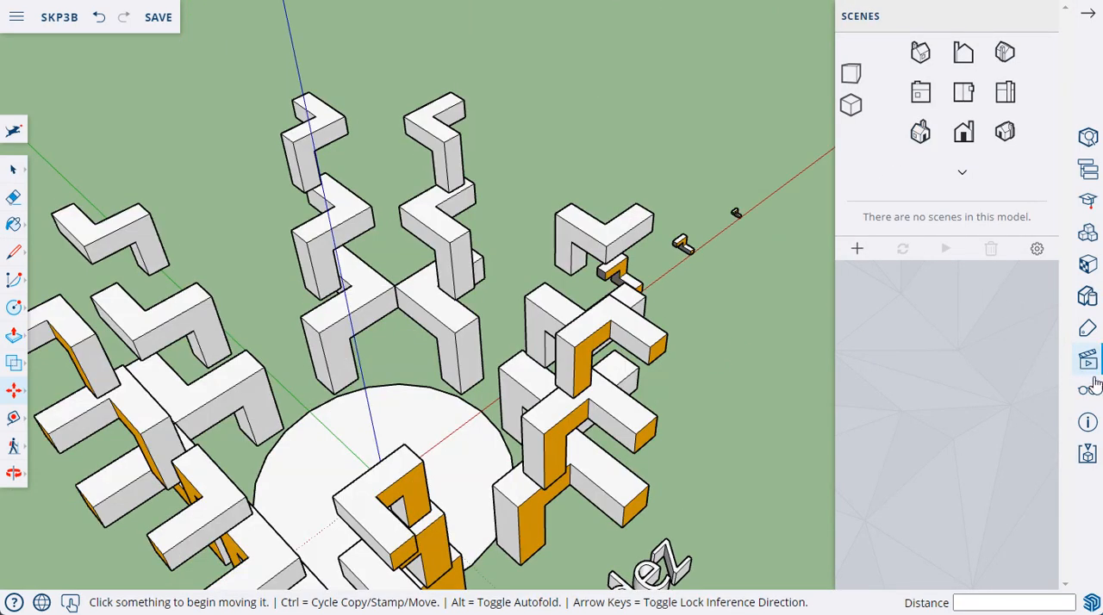
click(921, 137)
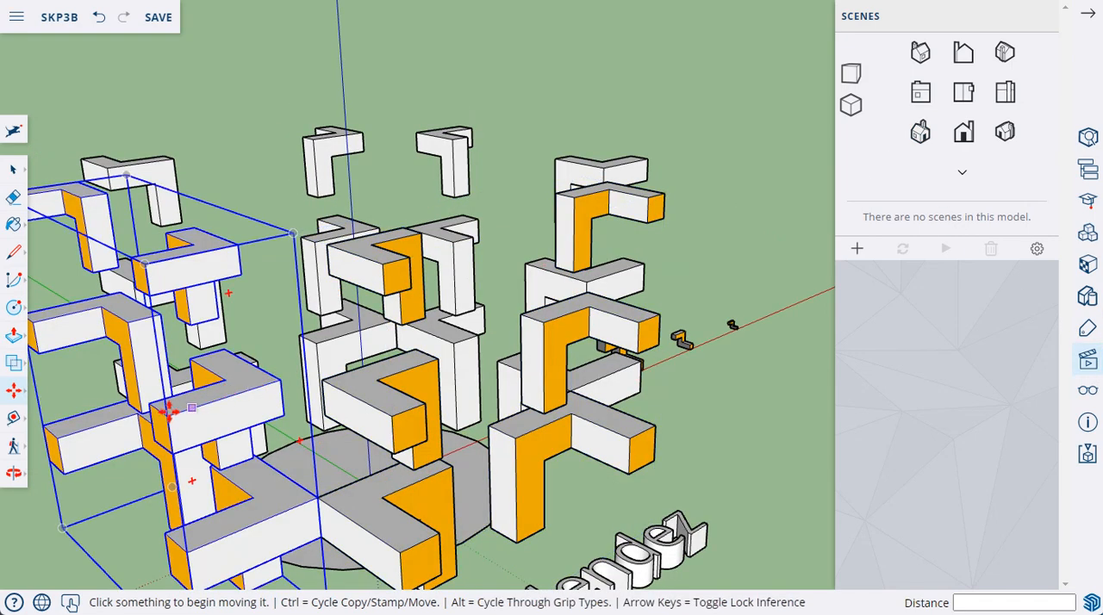
click(13, 473)
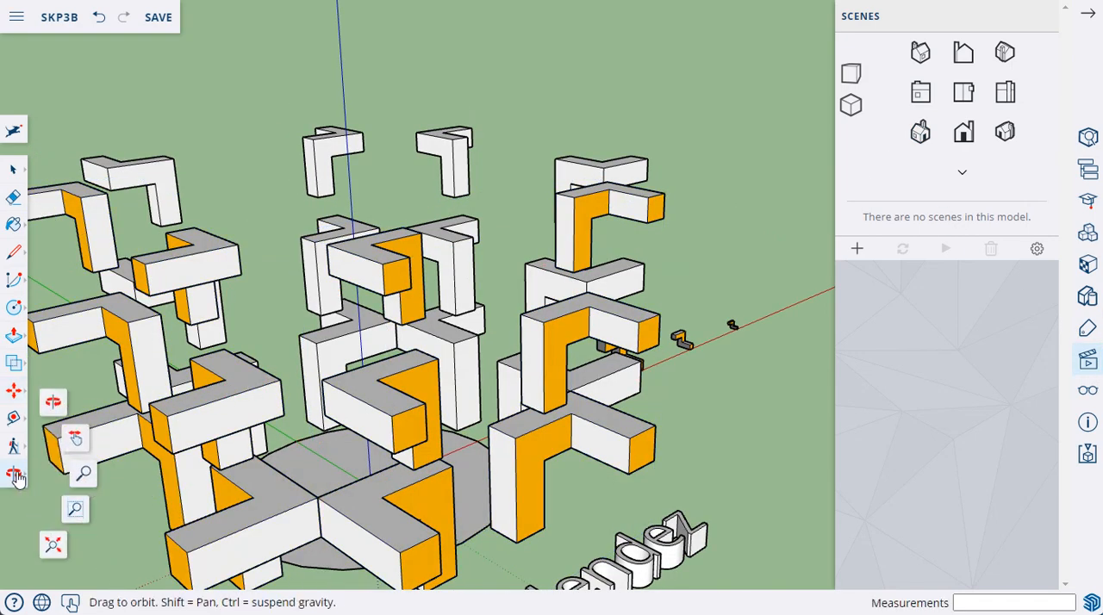
click(77, 444)
drag(279, 497, 385, 359)
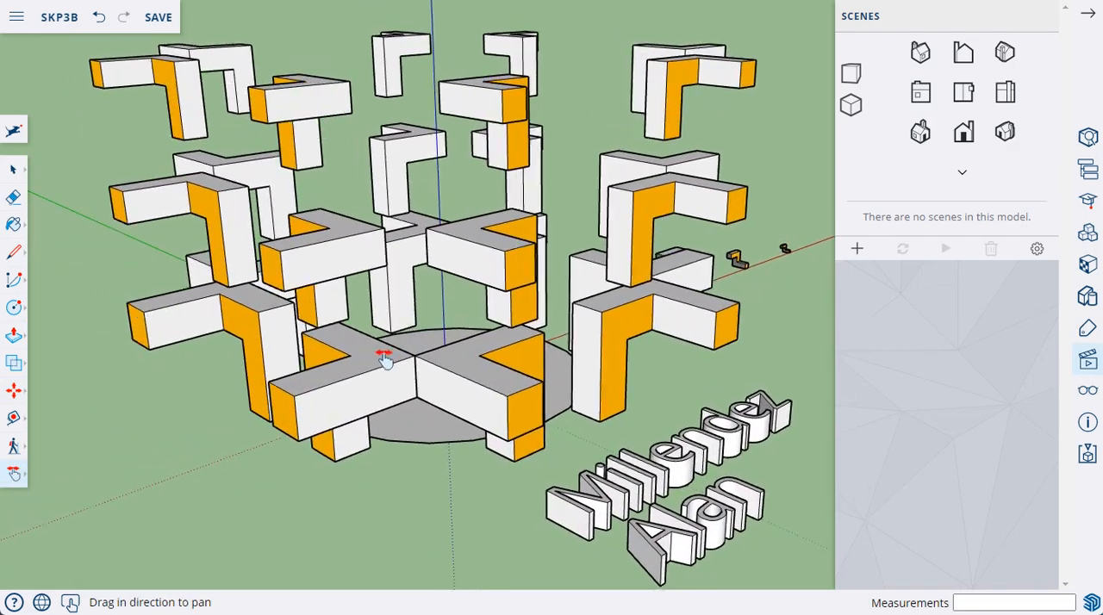
click(920, 131)
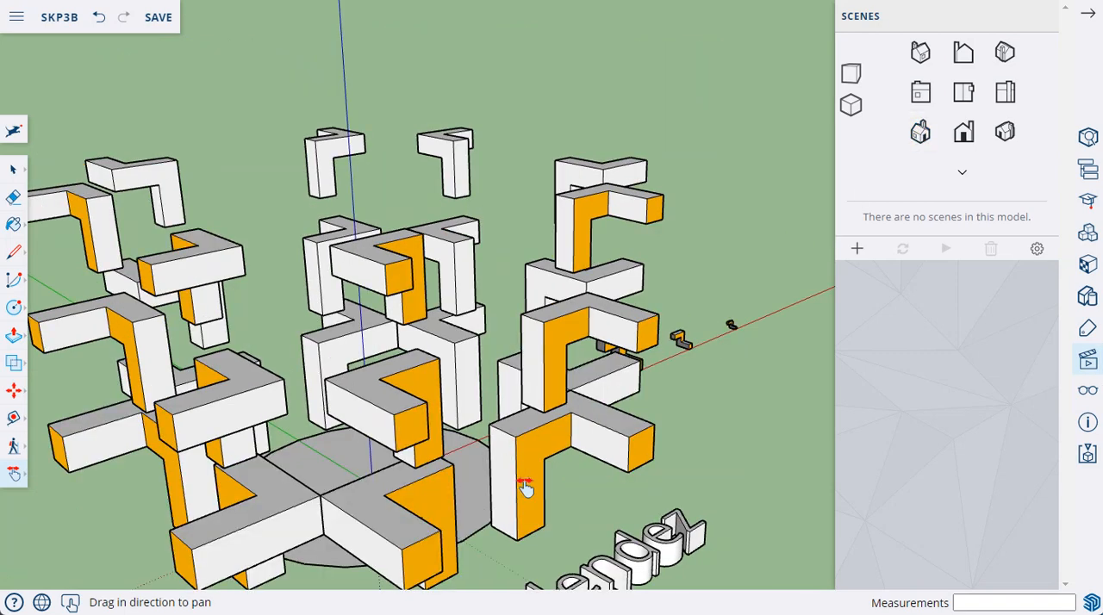
click(12, 476)
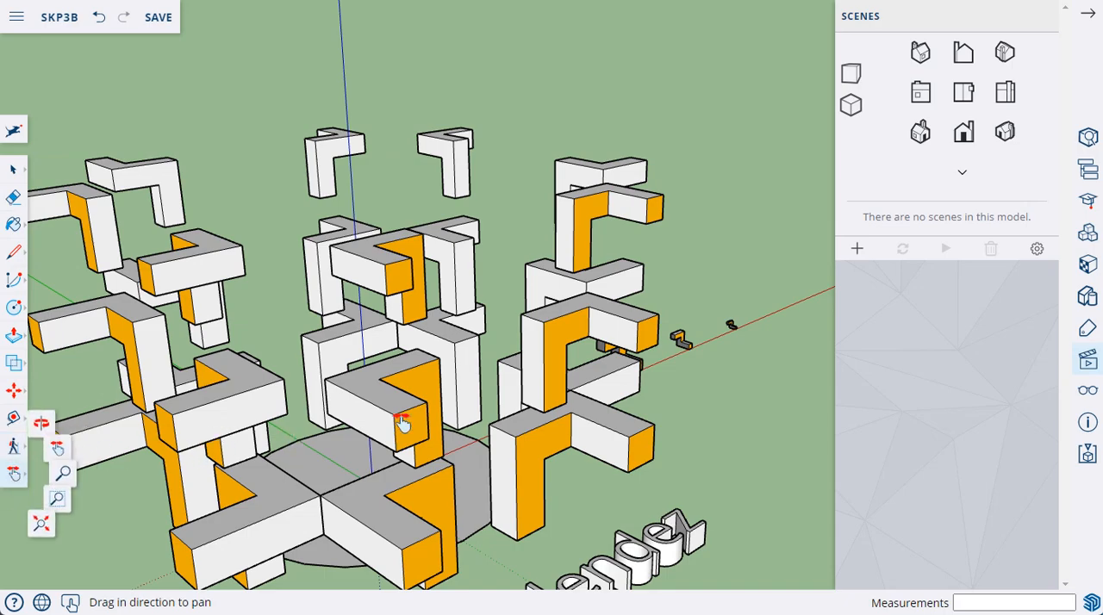
drag(403, 423, 481, 278)
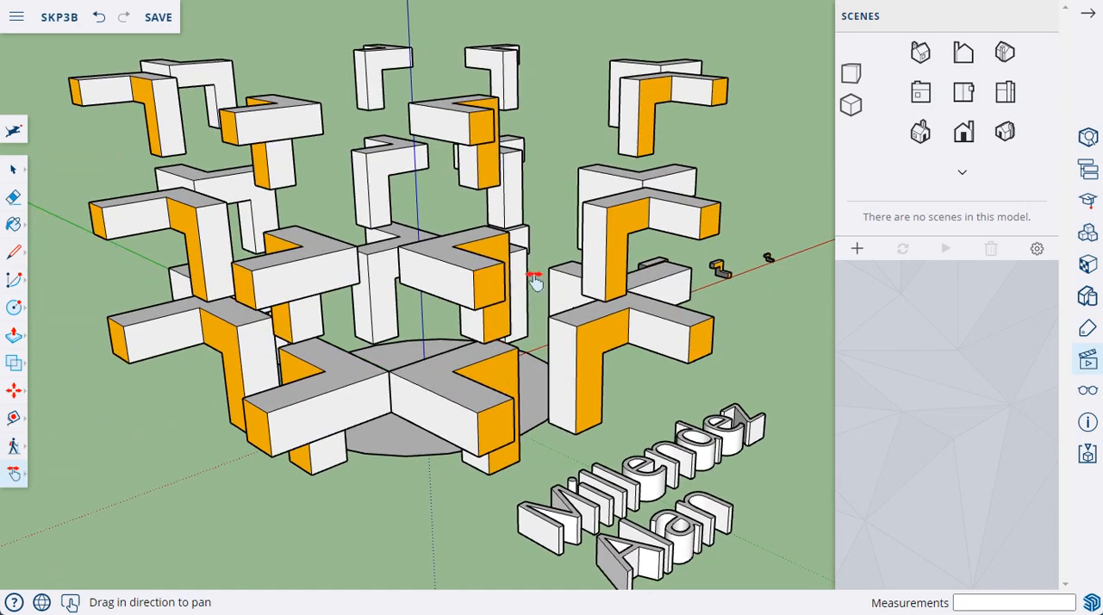
Step: Save the model, switch to Snipping Tool and capture a rectangular snip of the viewport with all the blocks and the name text
click(149, 19)
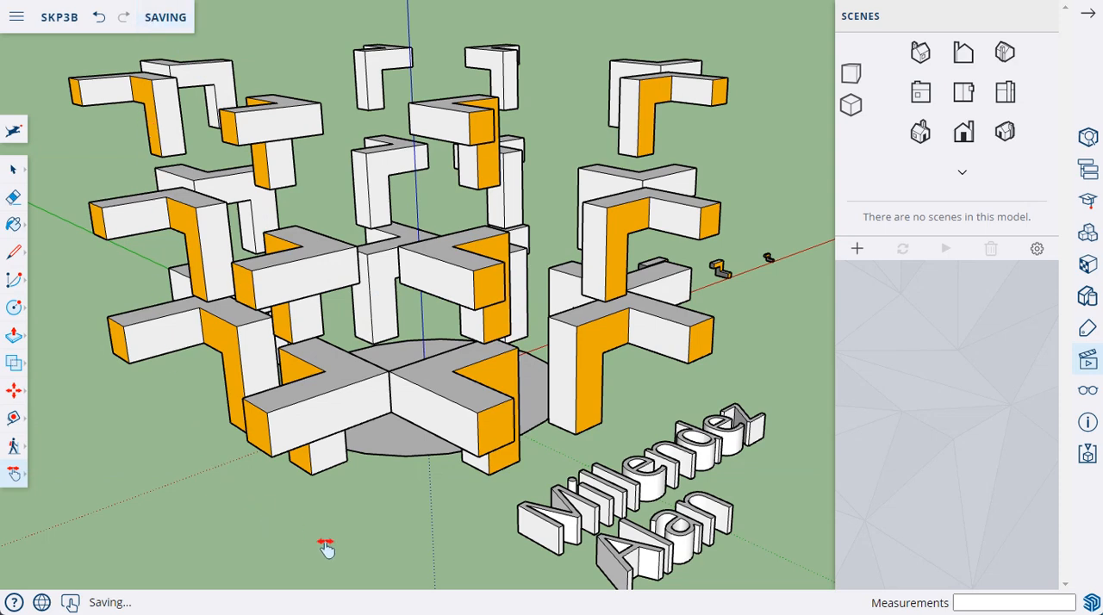
mouse_move(440, 614)
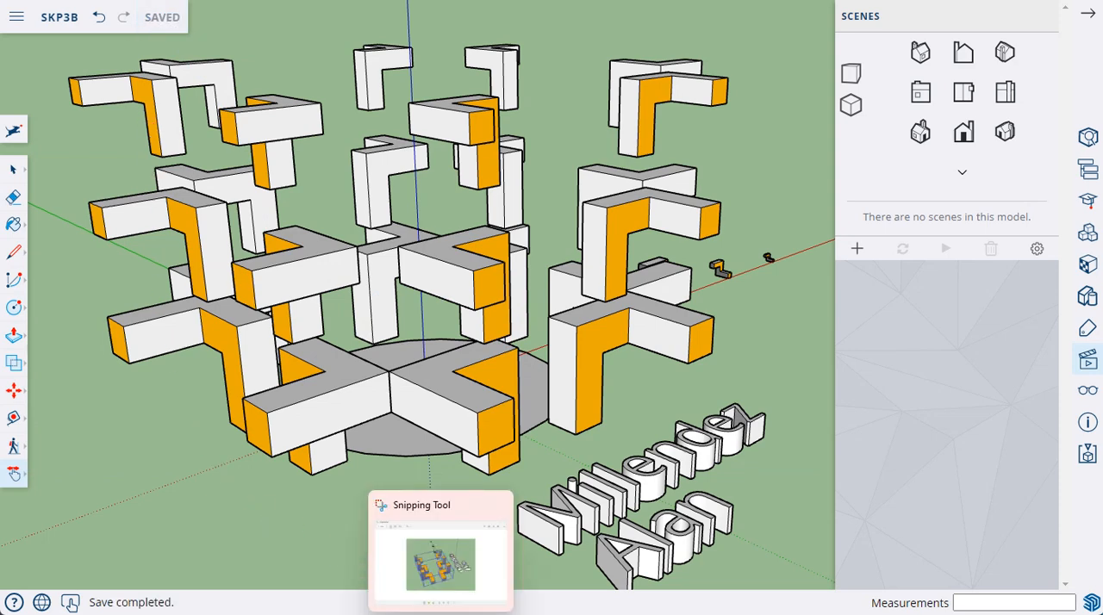
click(441, 614)
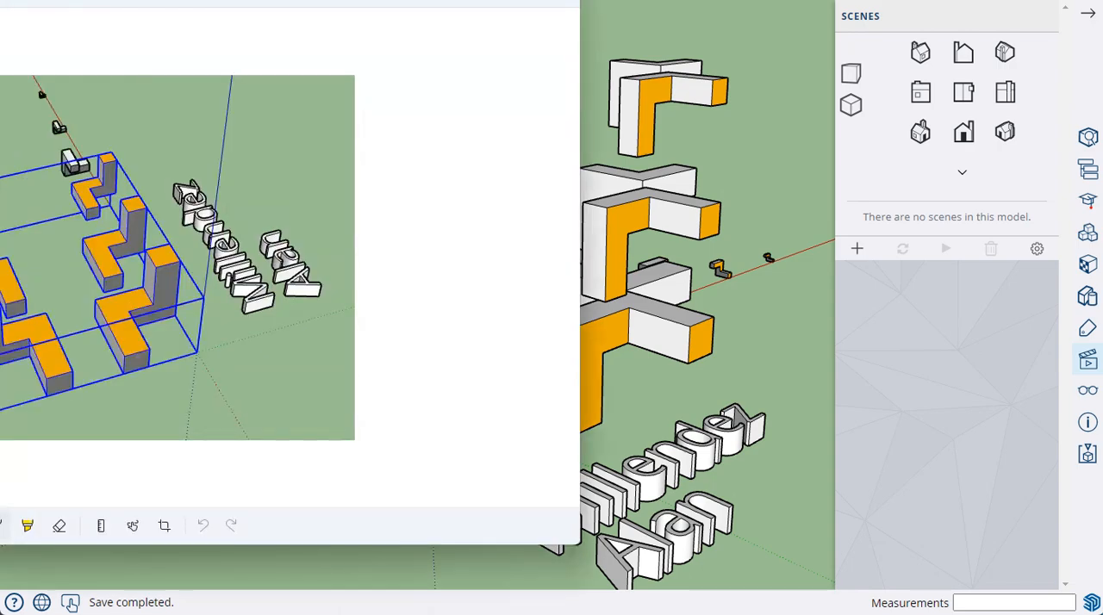
click(0, 0)
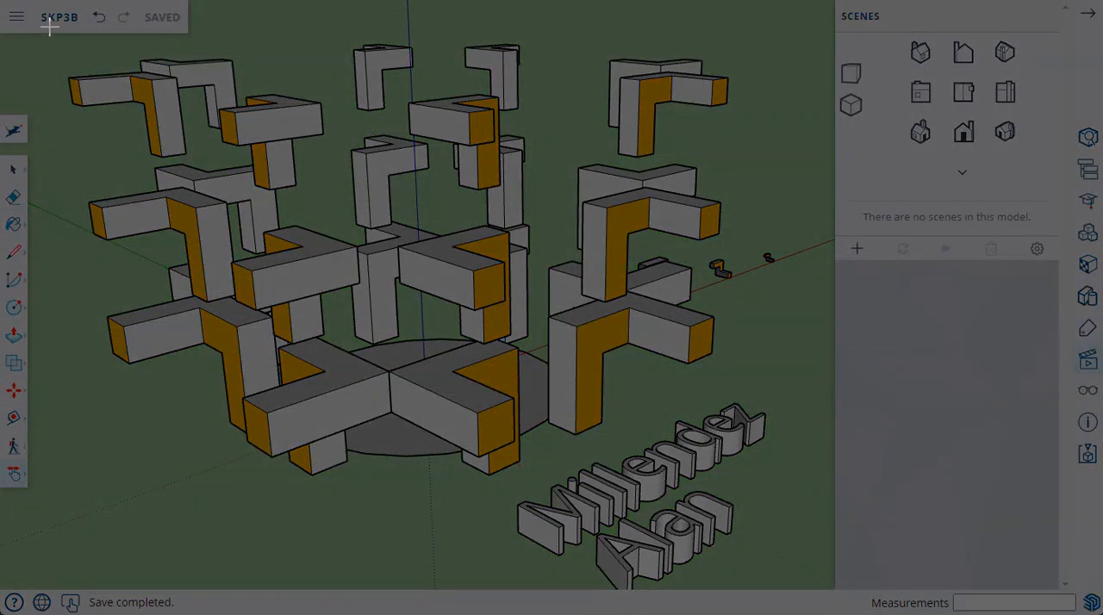
mouse_move(46, 25)
mouse_down()
mouse_move(136, 61)
mouse_move(648, 364)
mouse_move(731, 502)
mouse_move(808, 587)
mouse_up()
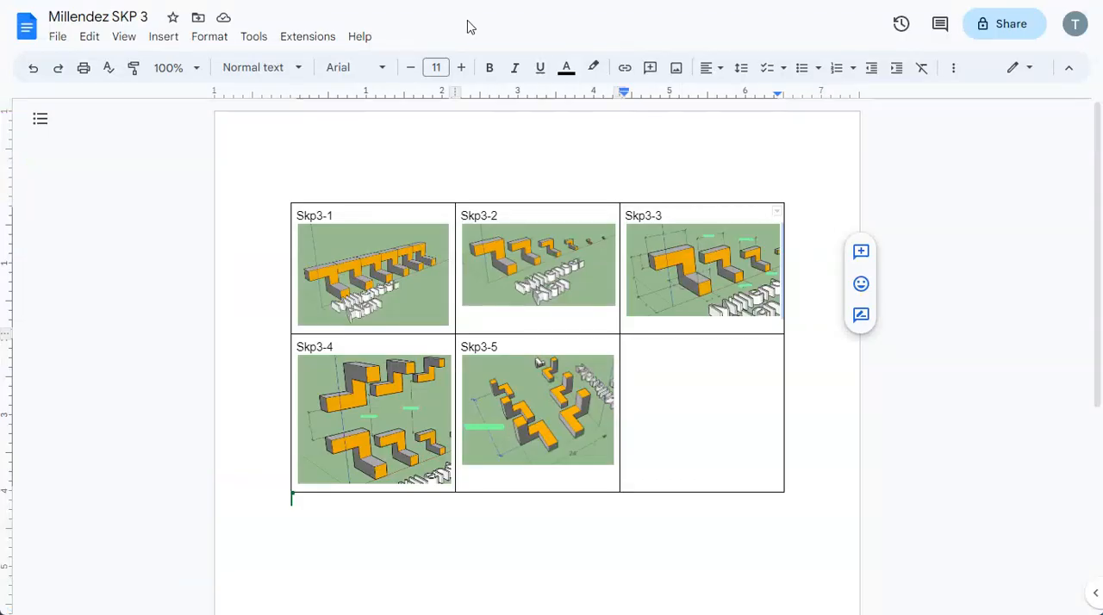
Step: In the Google Docs document, label the empty table cell after Skp3-5 as "Skp3-6" and paste the captured snip below the label
click(633, 349)
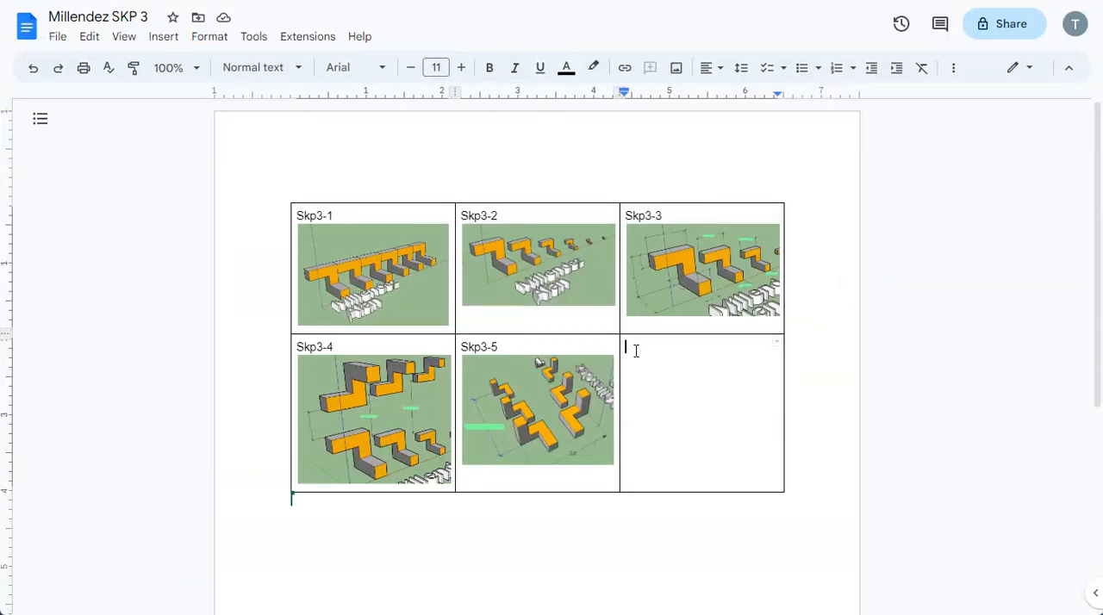
text(Skp3-6)
key(ctrl+v)
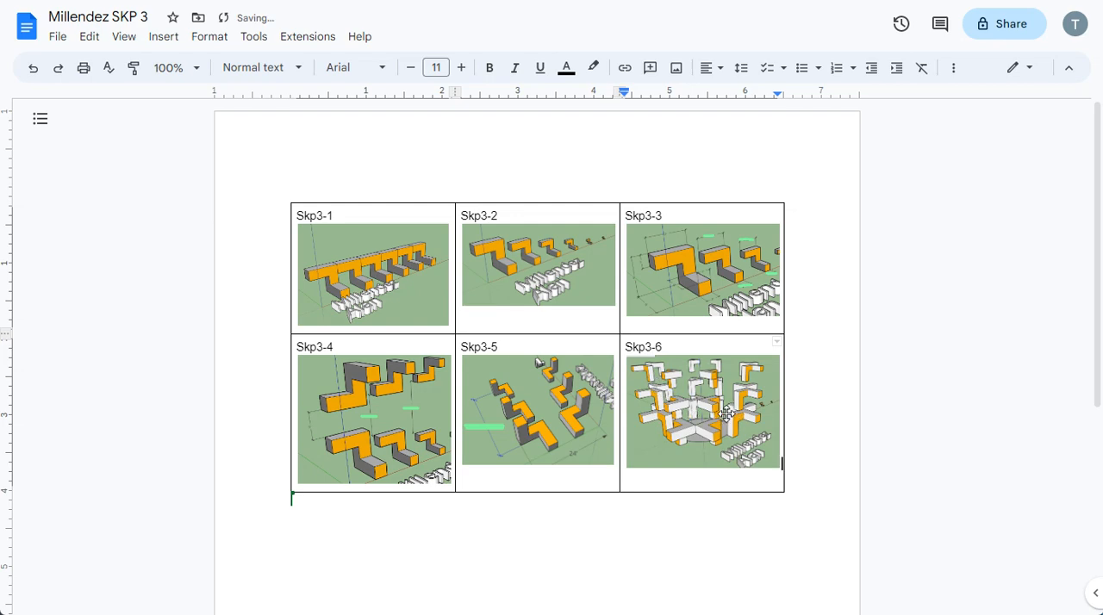